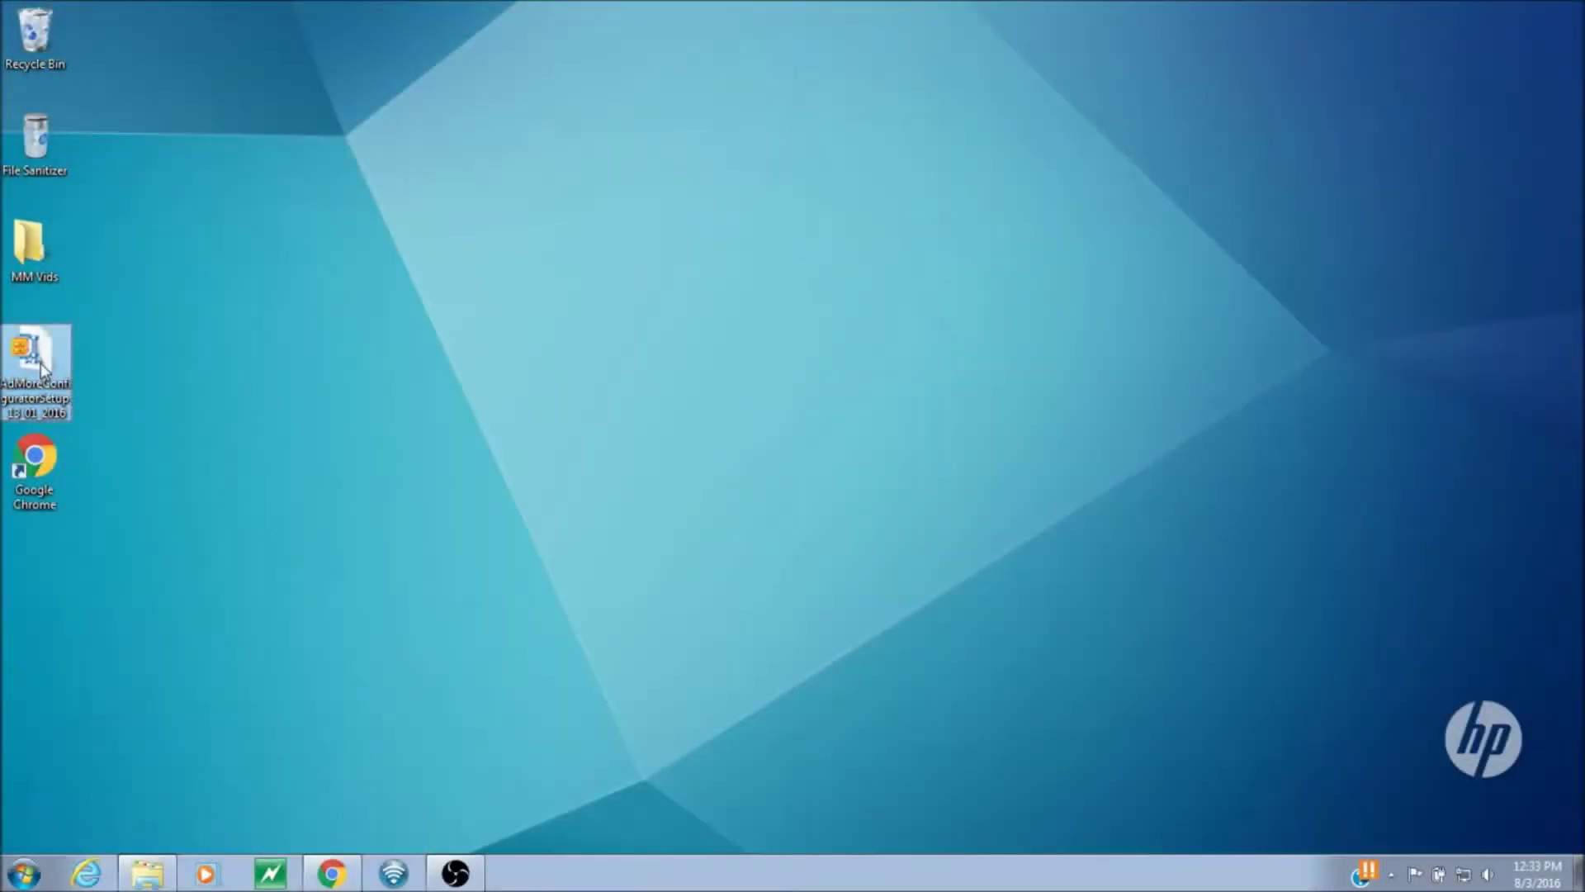
# - Open the configurator setup archive in WinZip and run the AdMore setup .exe inside it
pyautogui.doubleClick(41, 366)
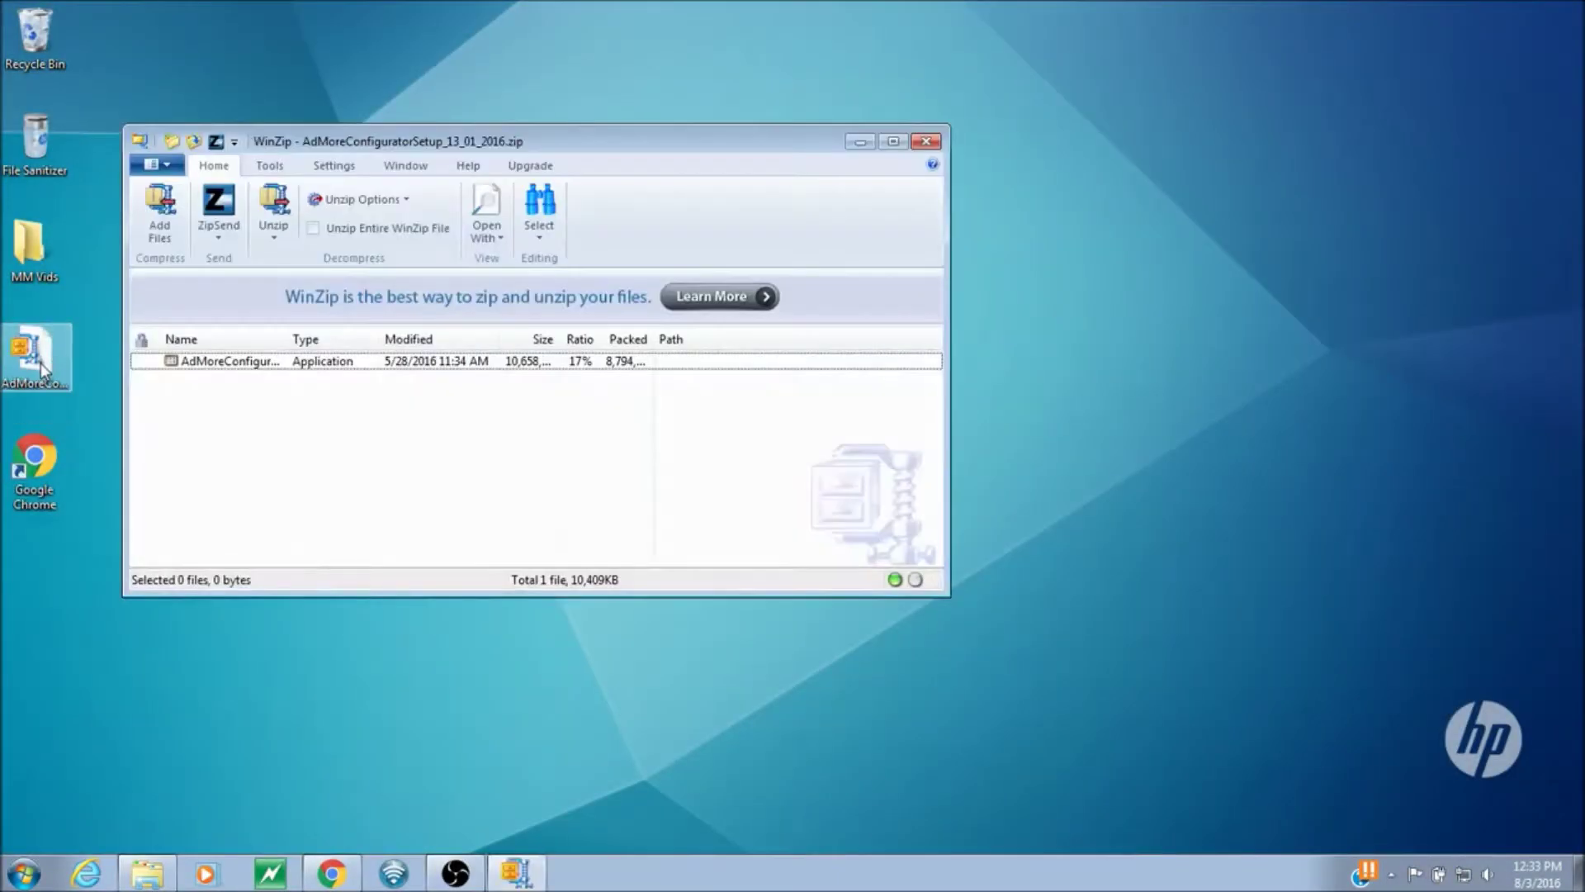
pyautogui.click(197, 363)
pyautogui.doubleClick(196, 363)
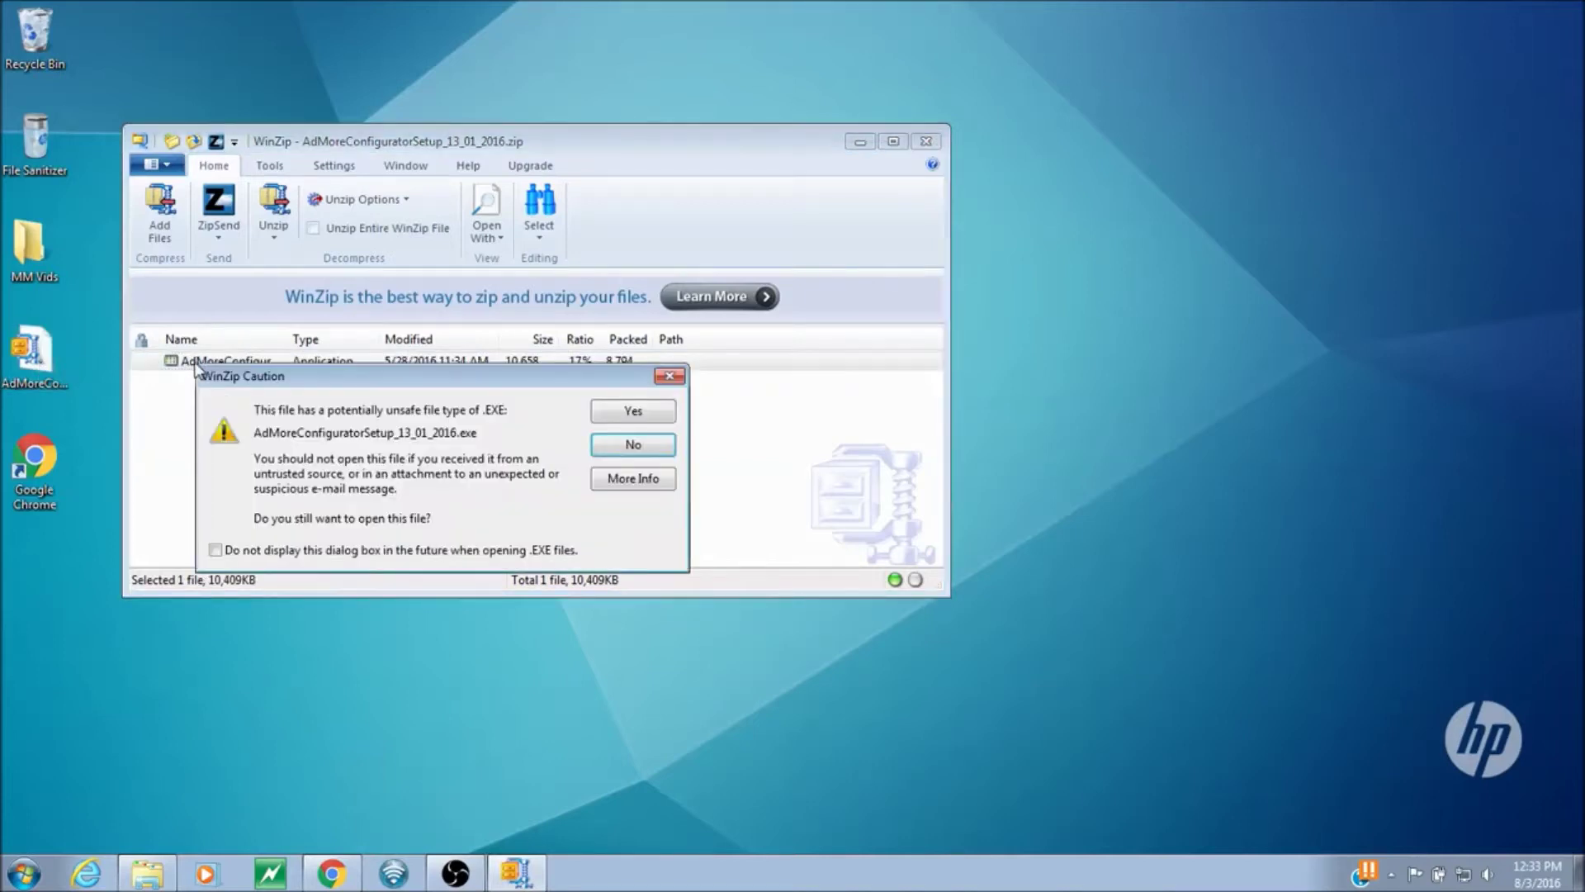
pyautogui.click(631, 412)
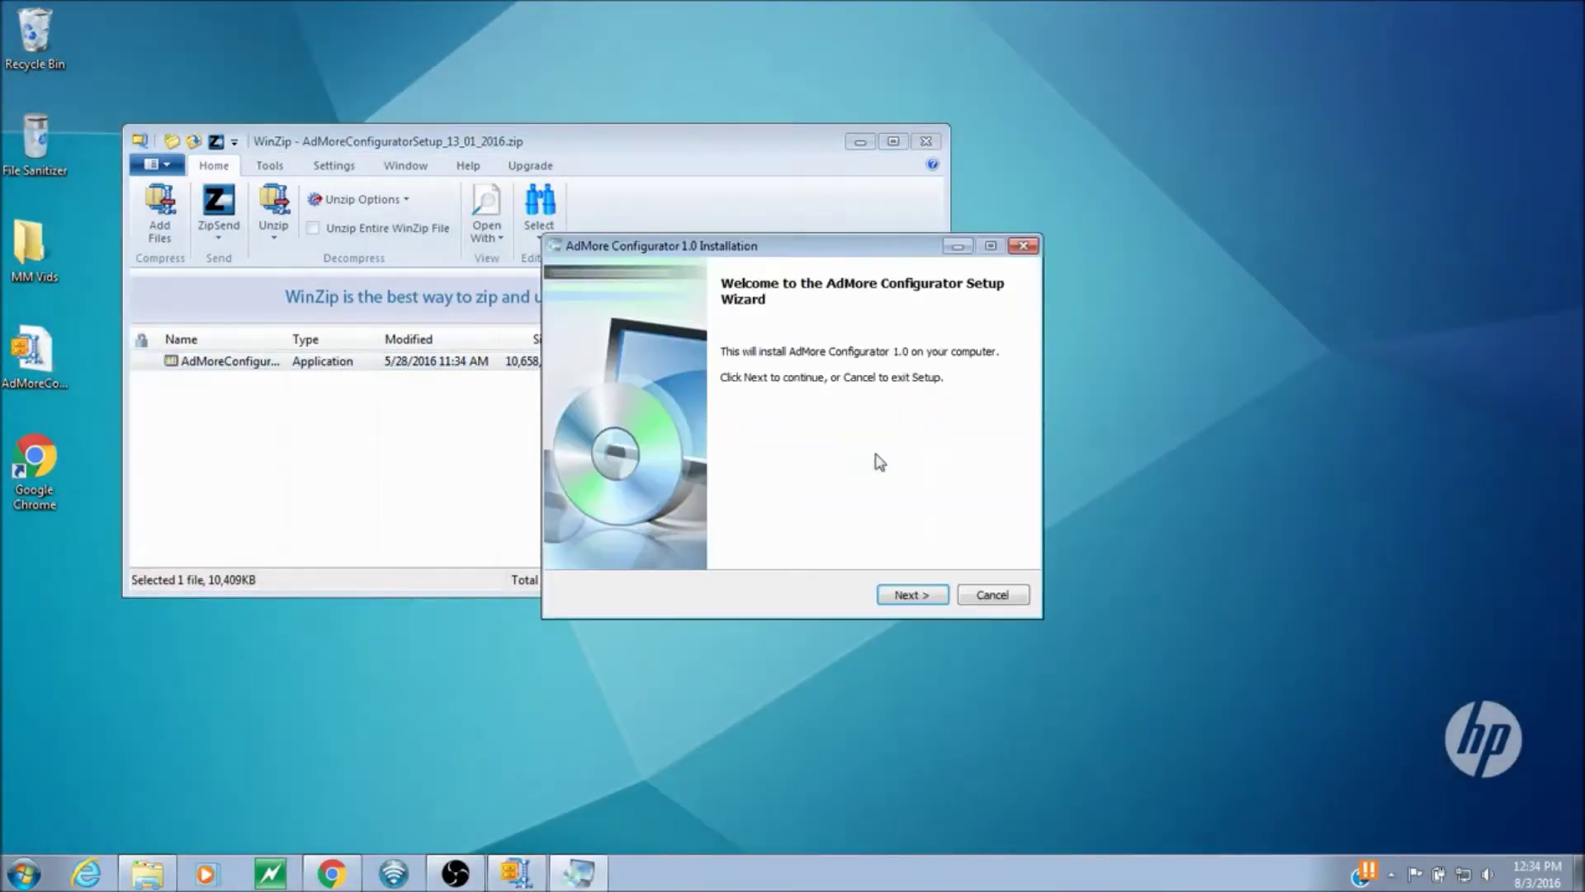
# - Accept the license agreement and keep the default AdMore install folder in the installer
pyautogui.click(904, 597)
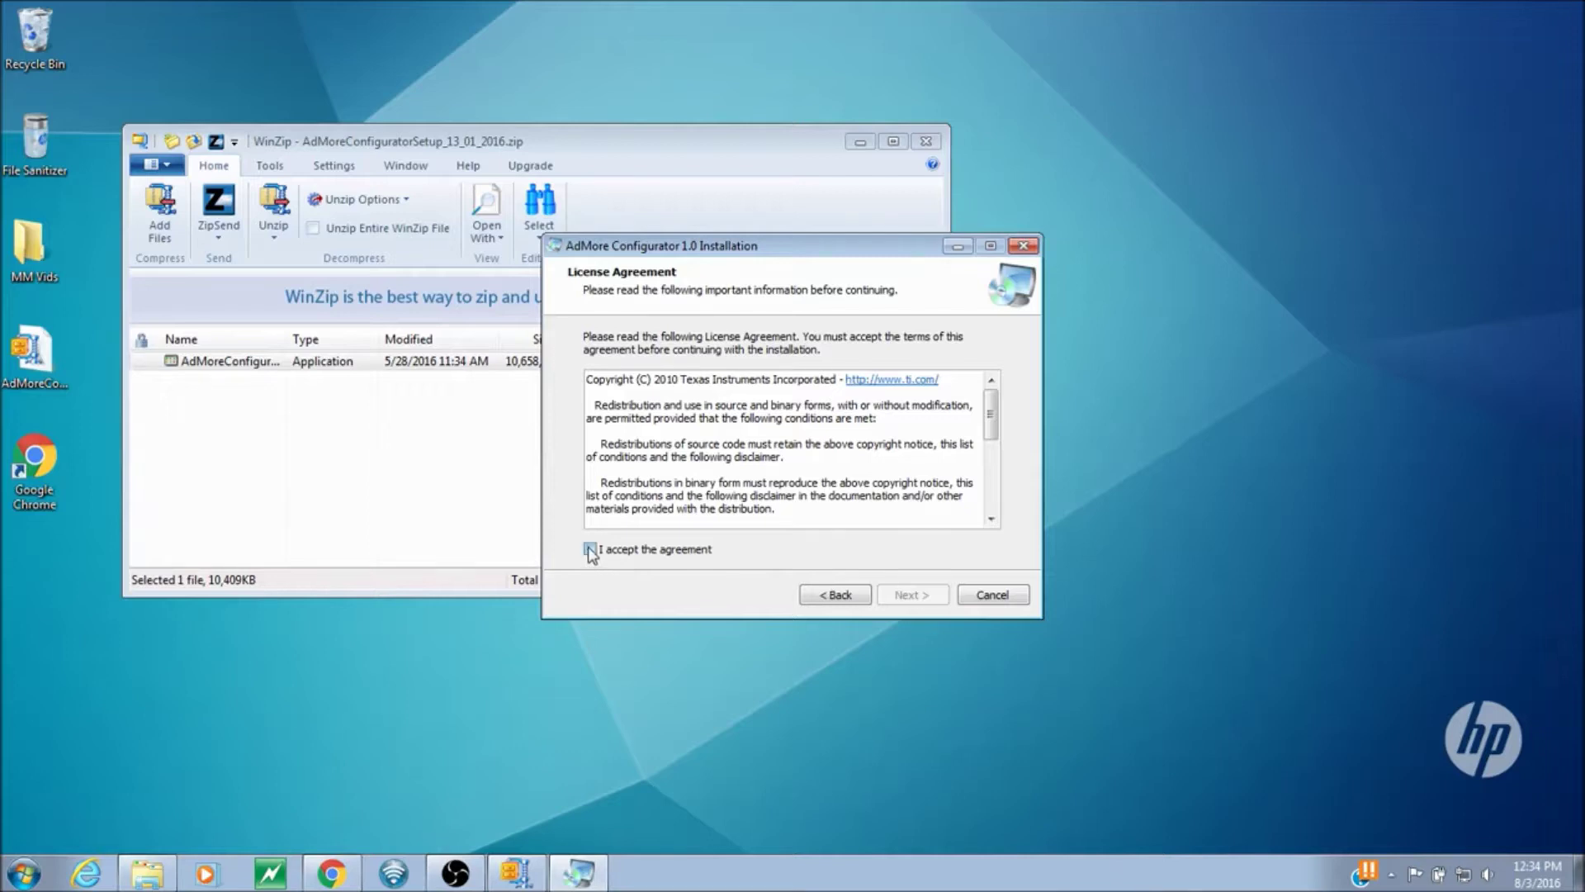
pyautogui.click(588, 550)
pyautogui.click(906, 599)
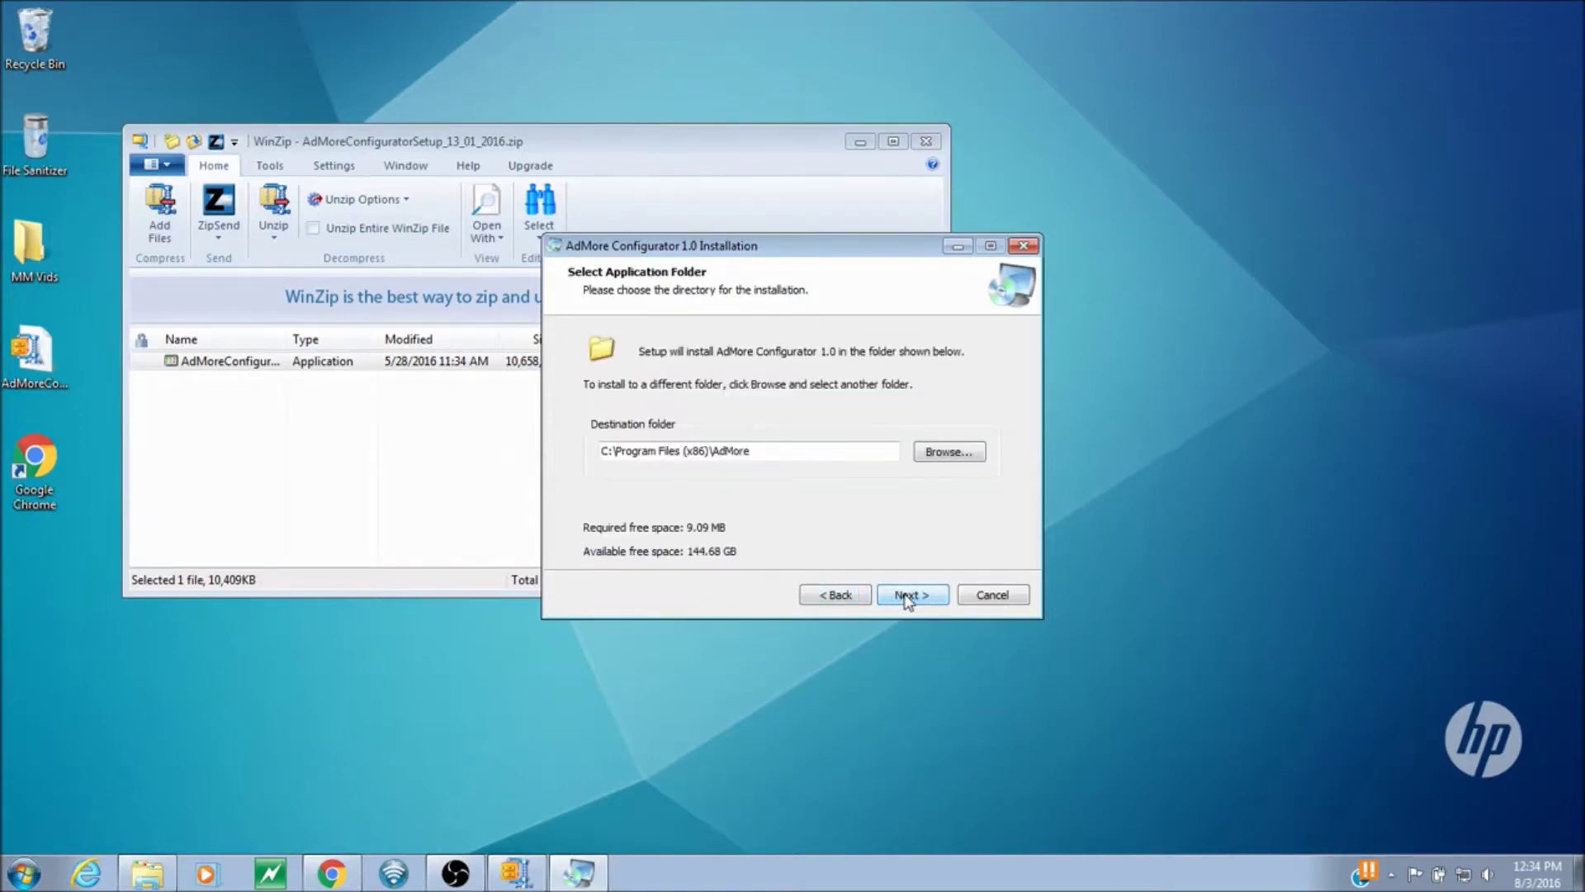
pyautogui.click(907, 600)
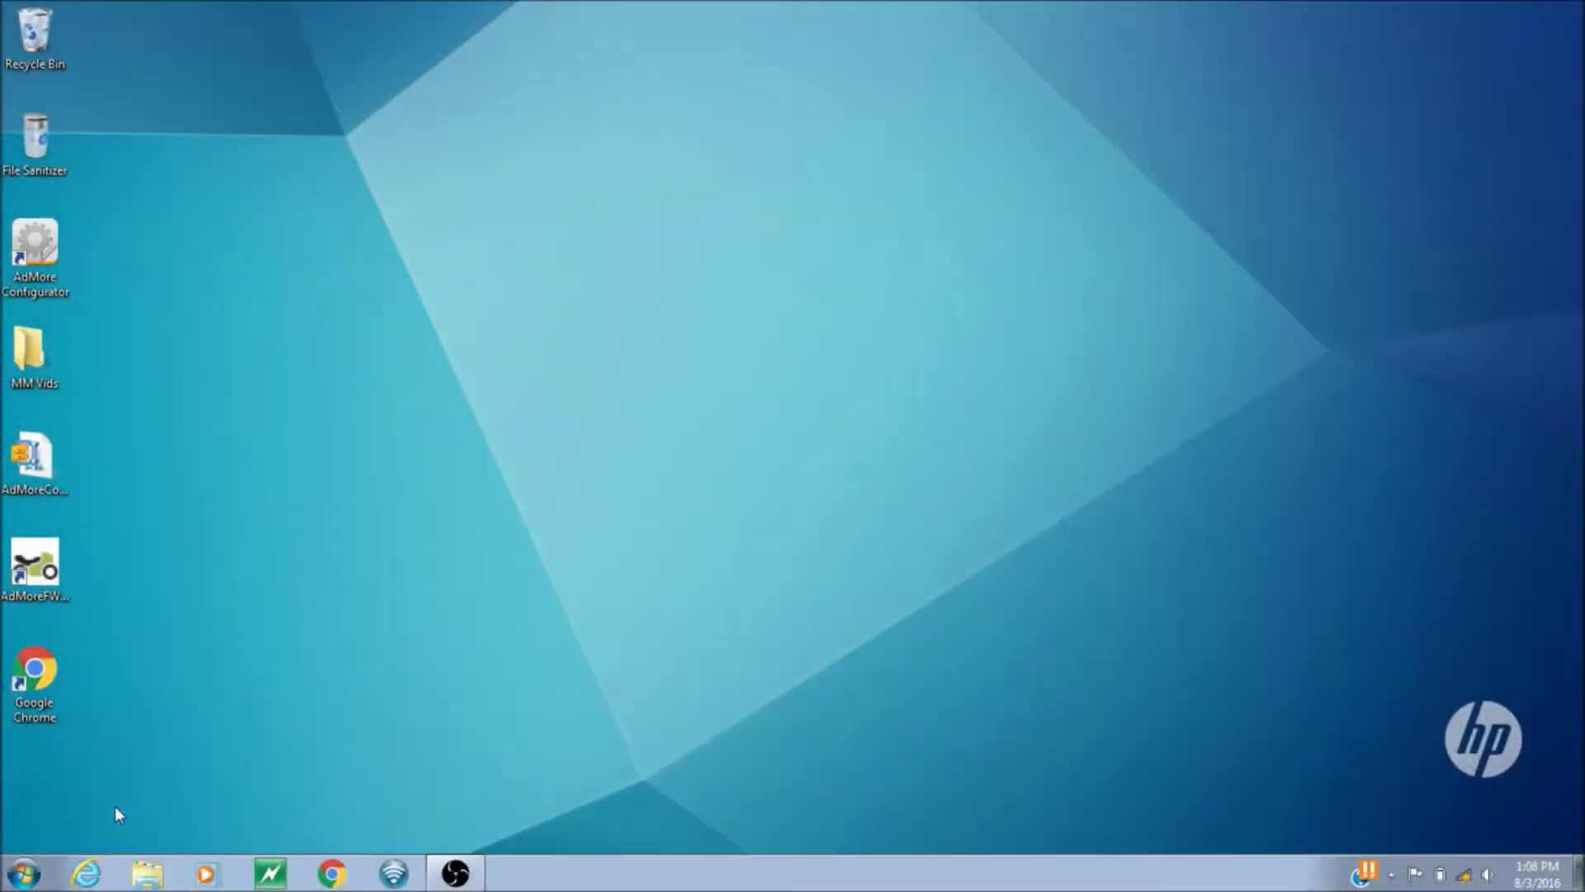
# - Search the Start menu for 'device' and launch Device Manager
pyautogui.click(22, 877)
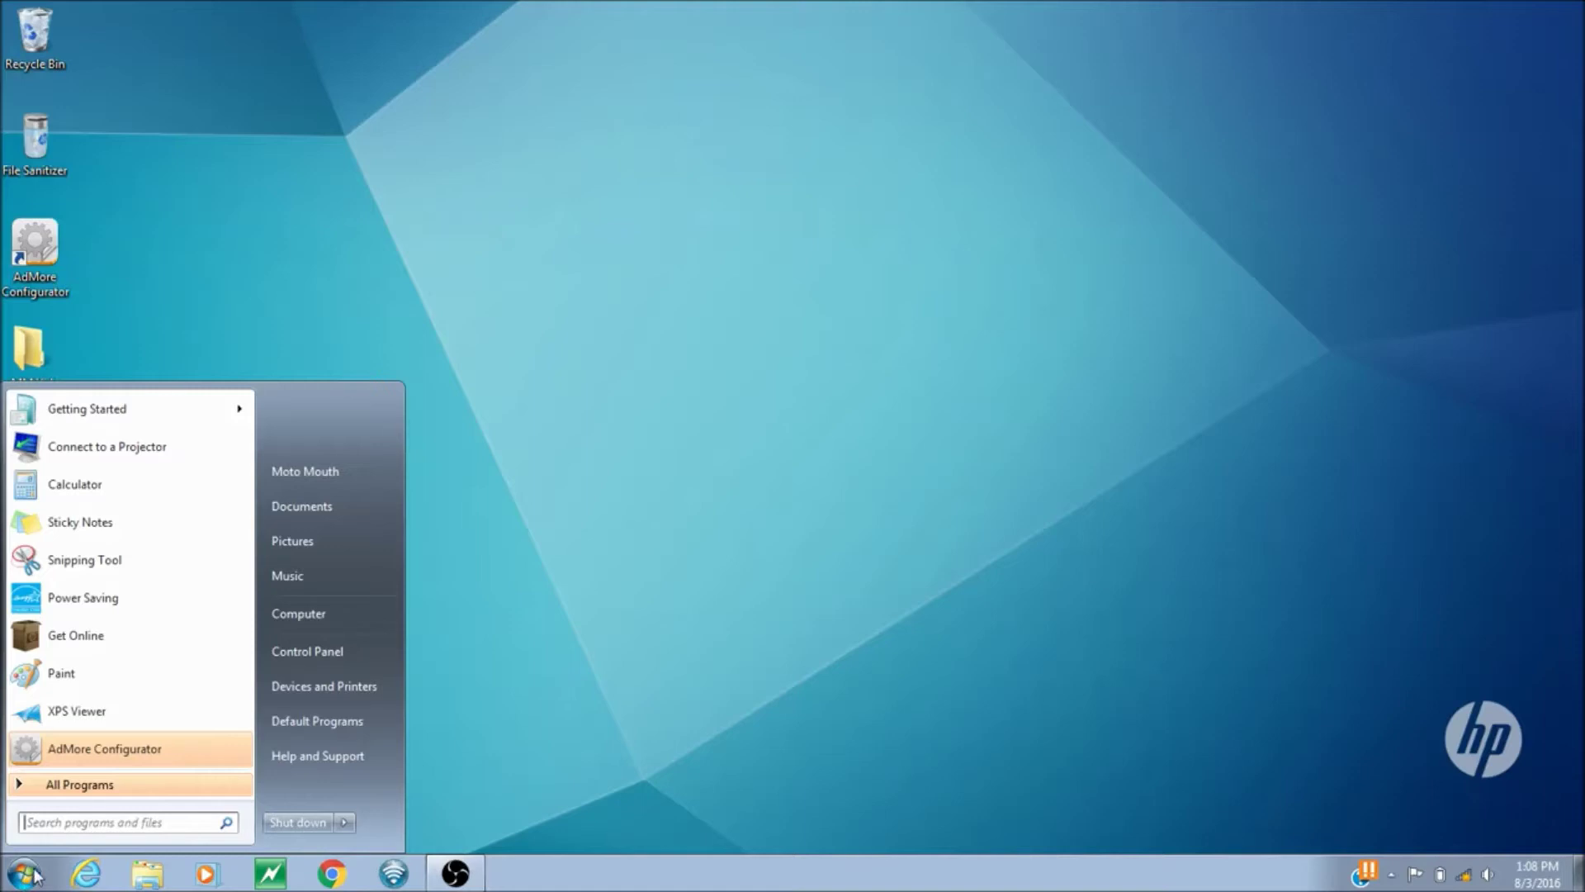
pyautogui.write('device')
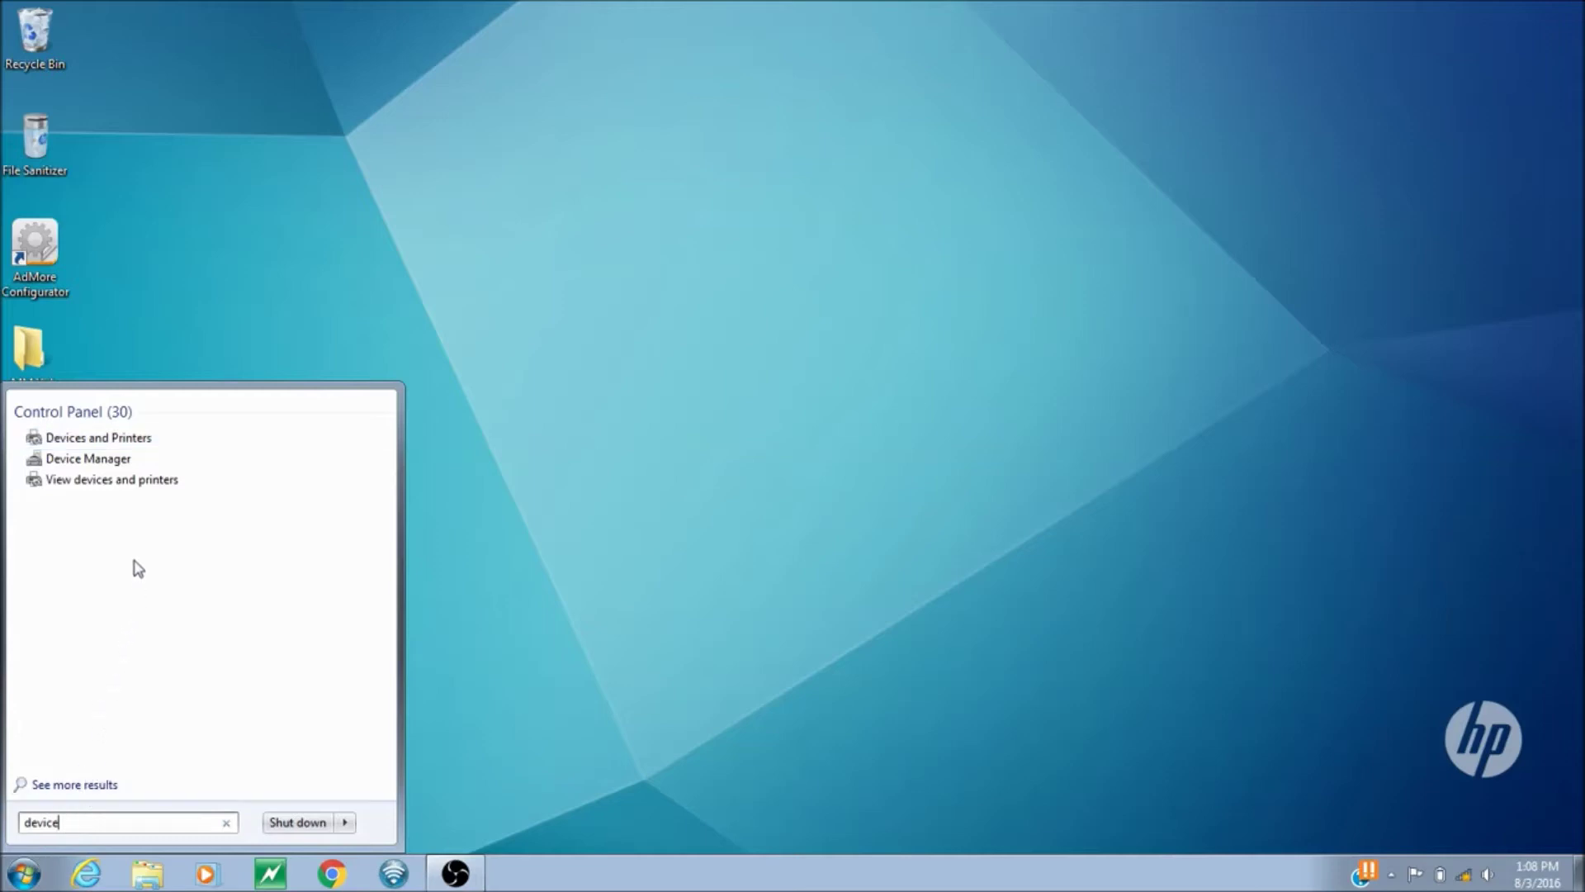
pyautogui.click(121, 460)
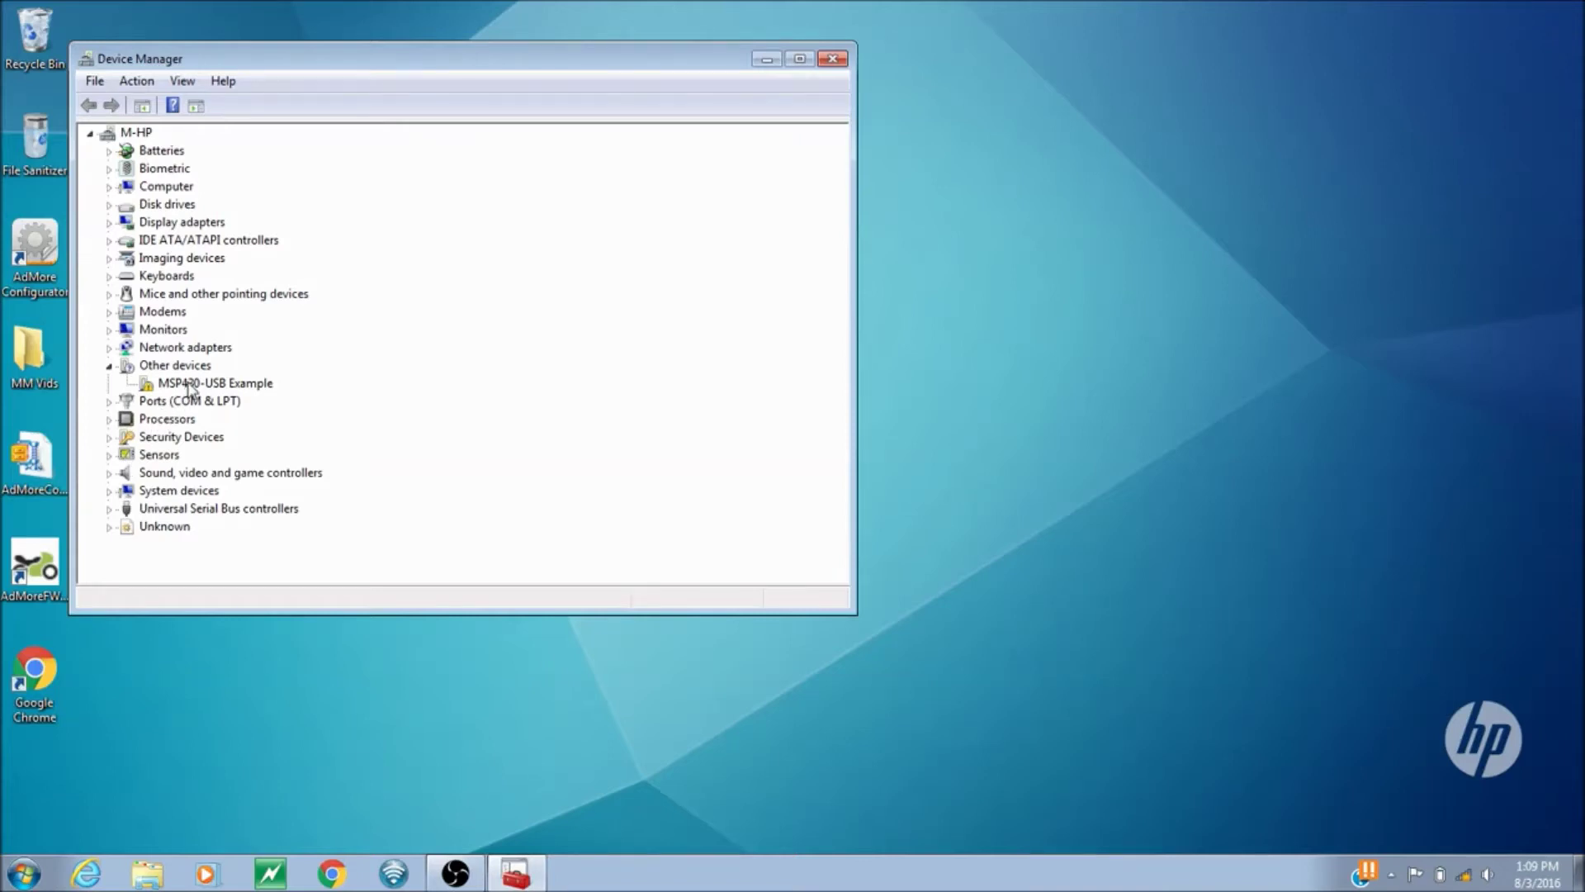
# - From the MSP430-USB Example device's properties, start a driver update on its Driver page
pyautogui.rightClick(189, 385)
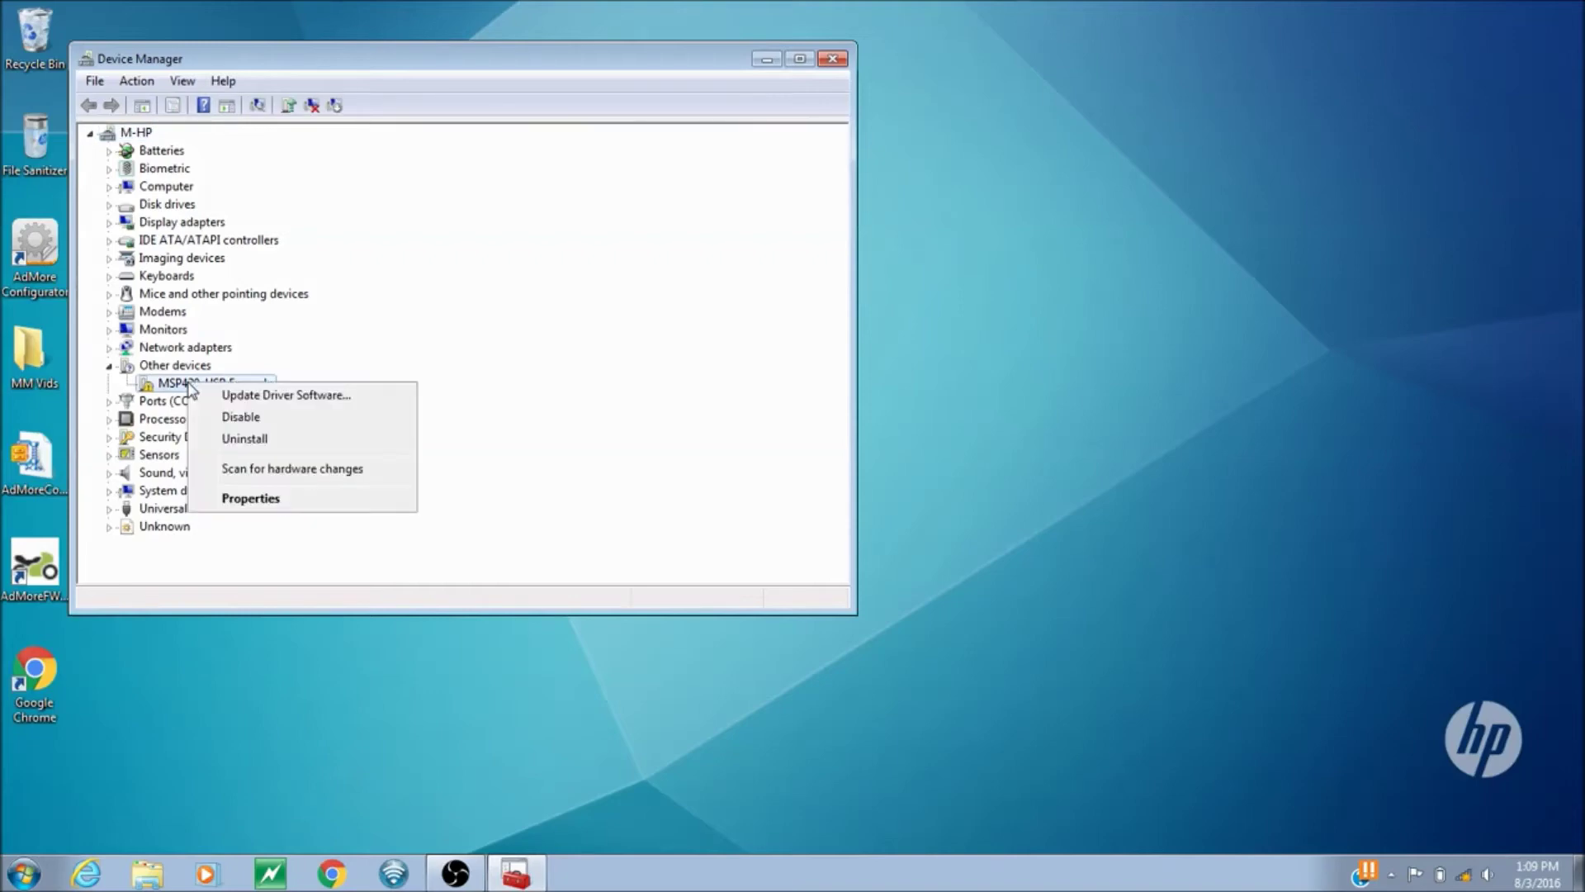
pyautogui.click(256, 497)
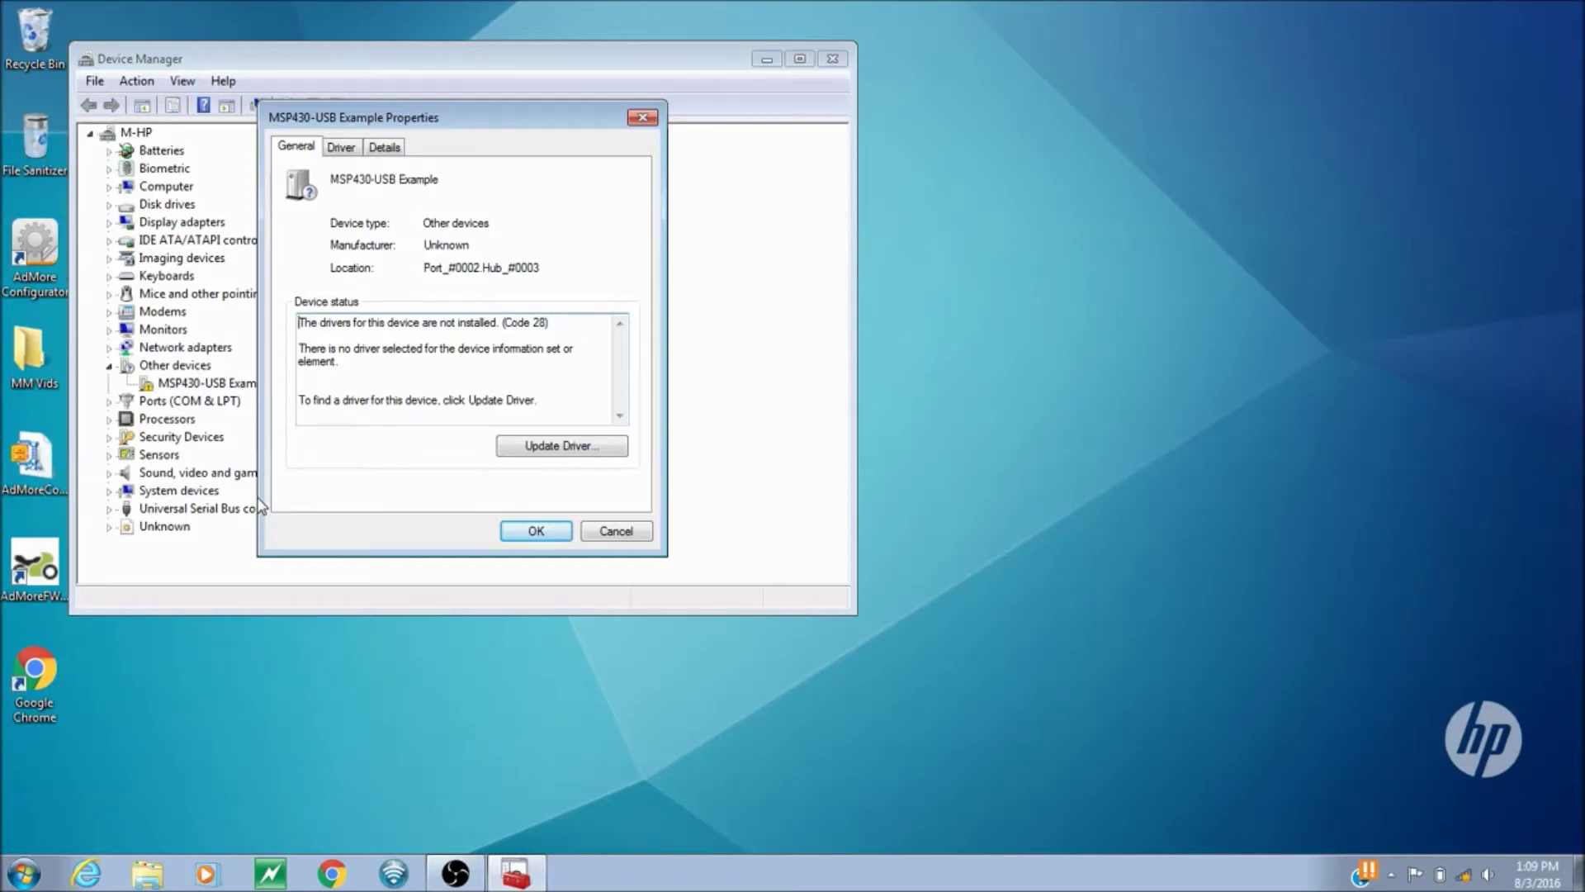
pyautogui.click(349, 149)
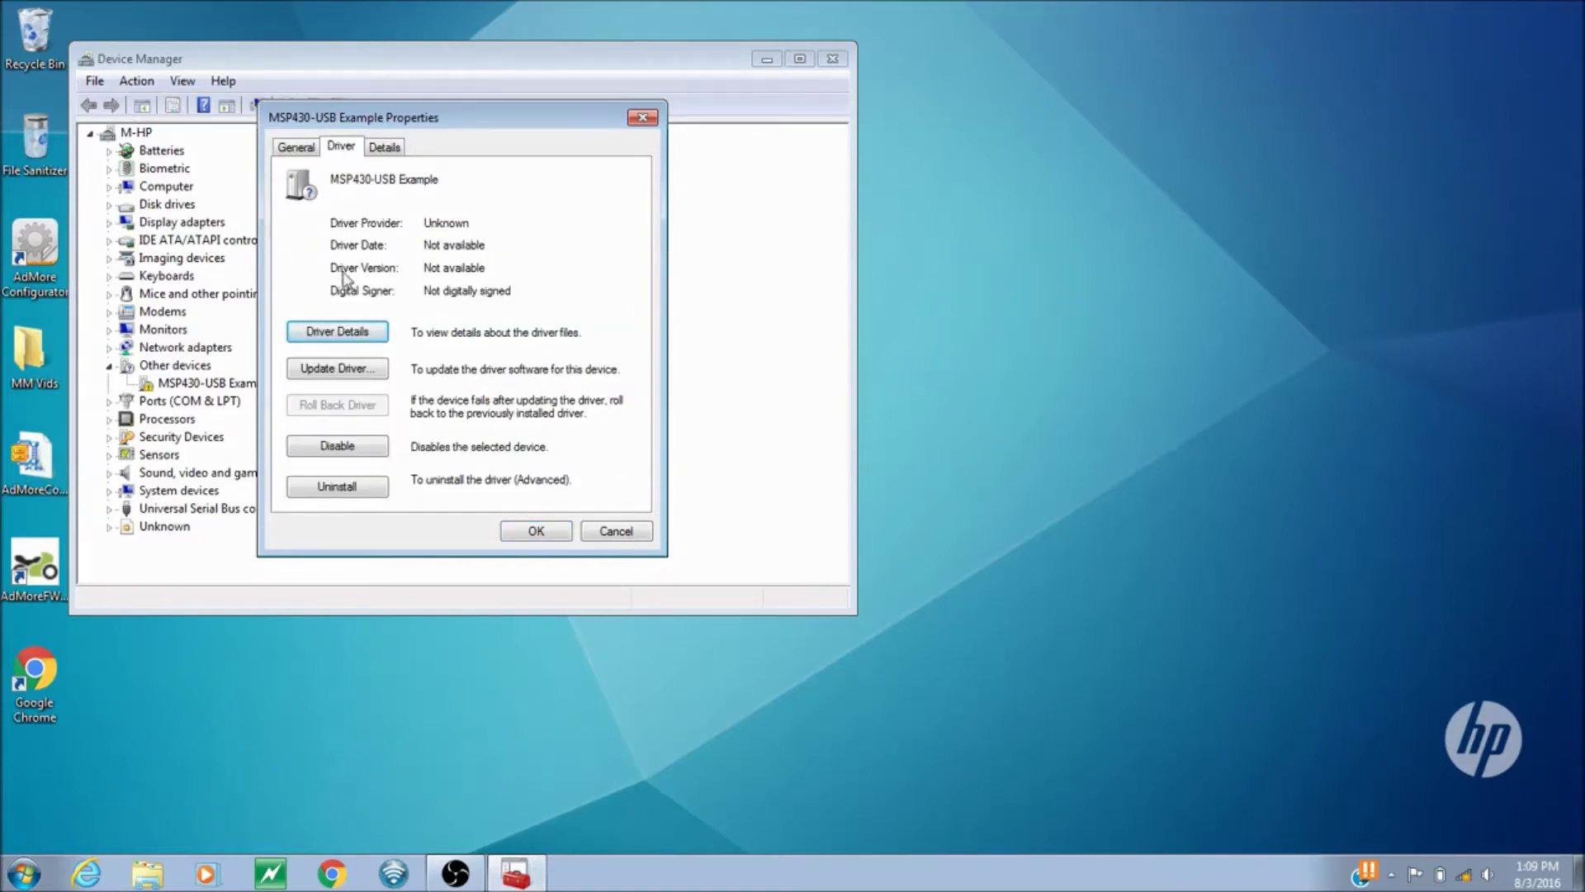
pyautogui.click(337, 369)
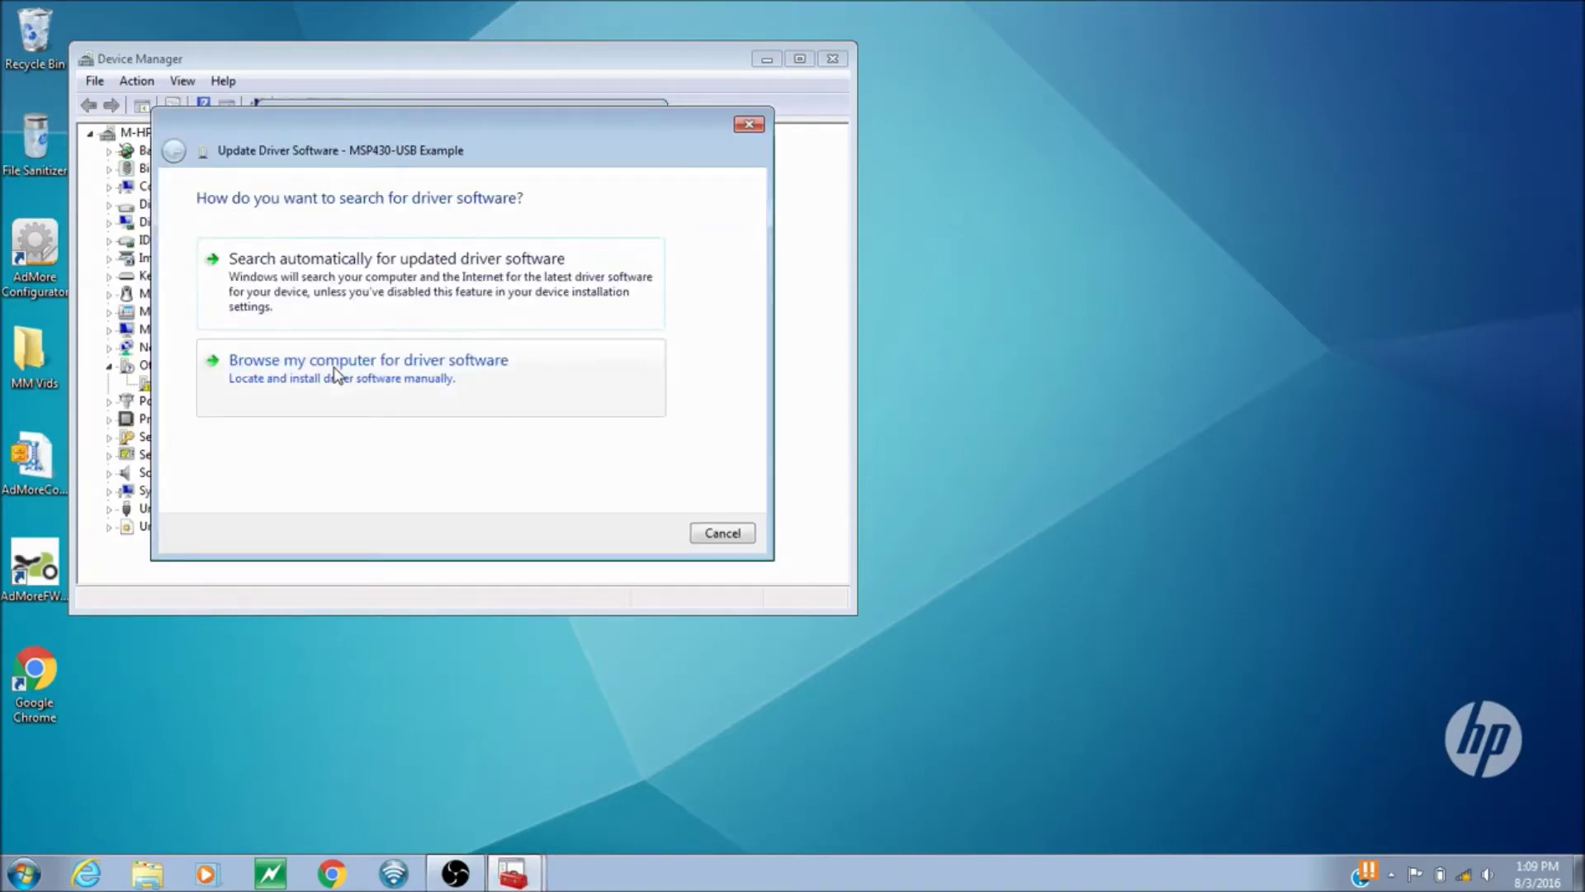
# - Choose a manual driver search and pick C:\Program Files (x86)\AdMore\WinDrv as the folder
pyautogui.click(335, 372)
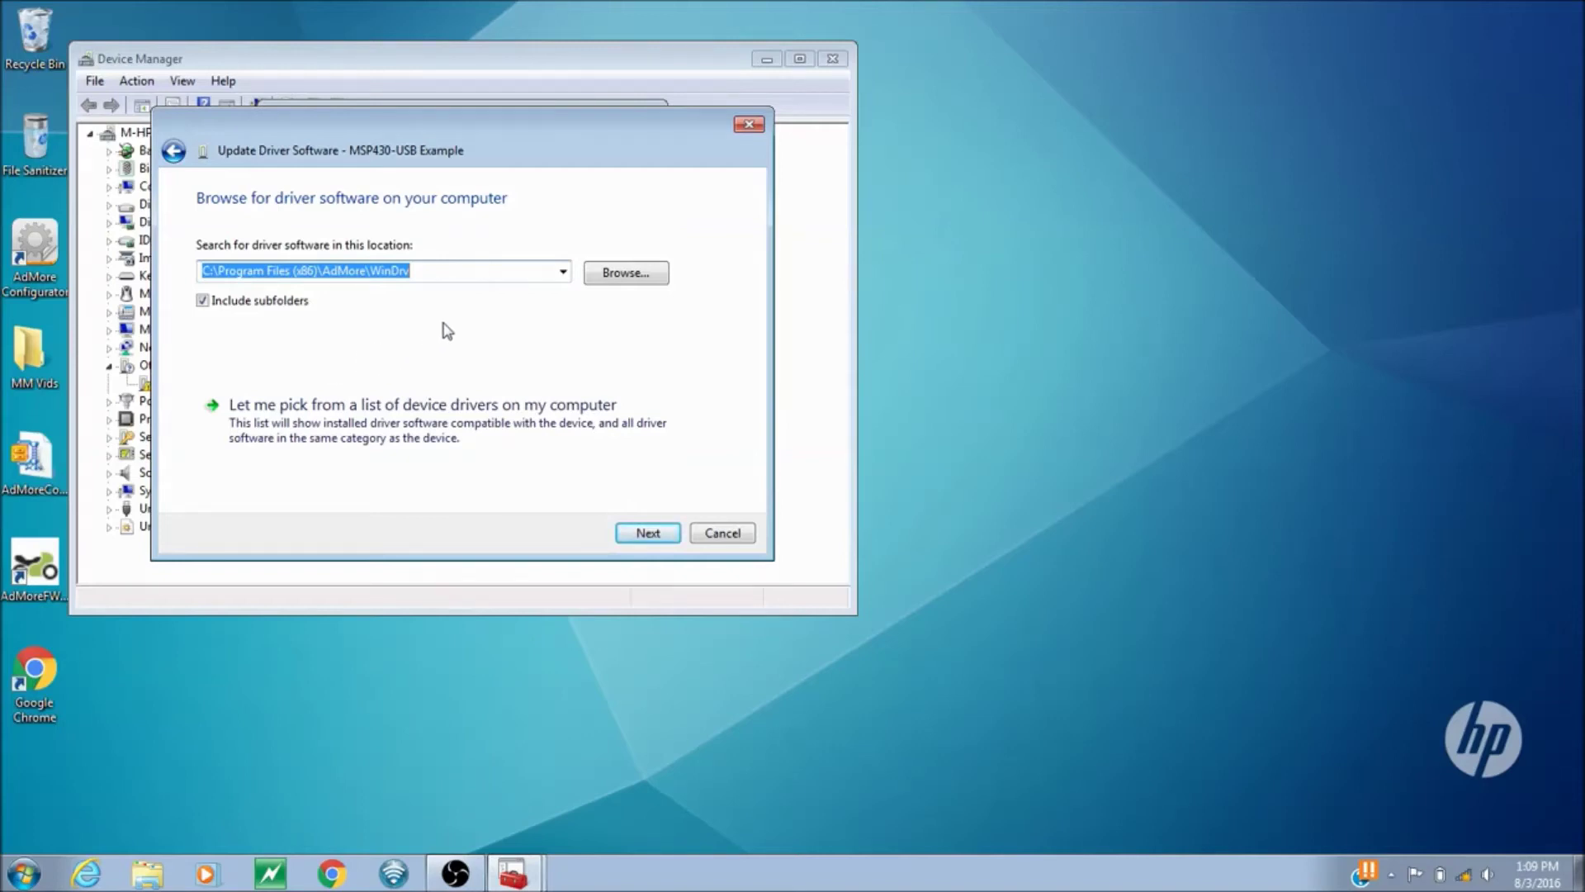
pyautogui.click(632, 283)
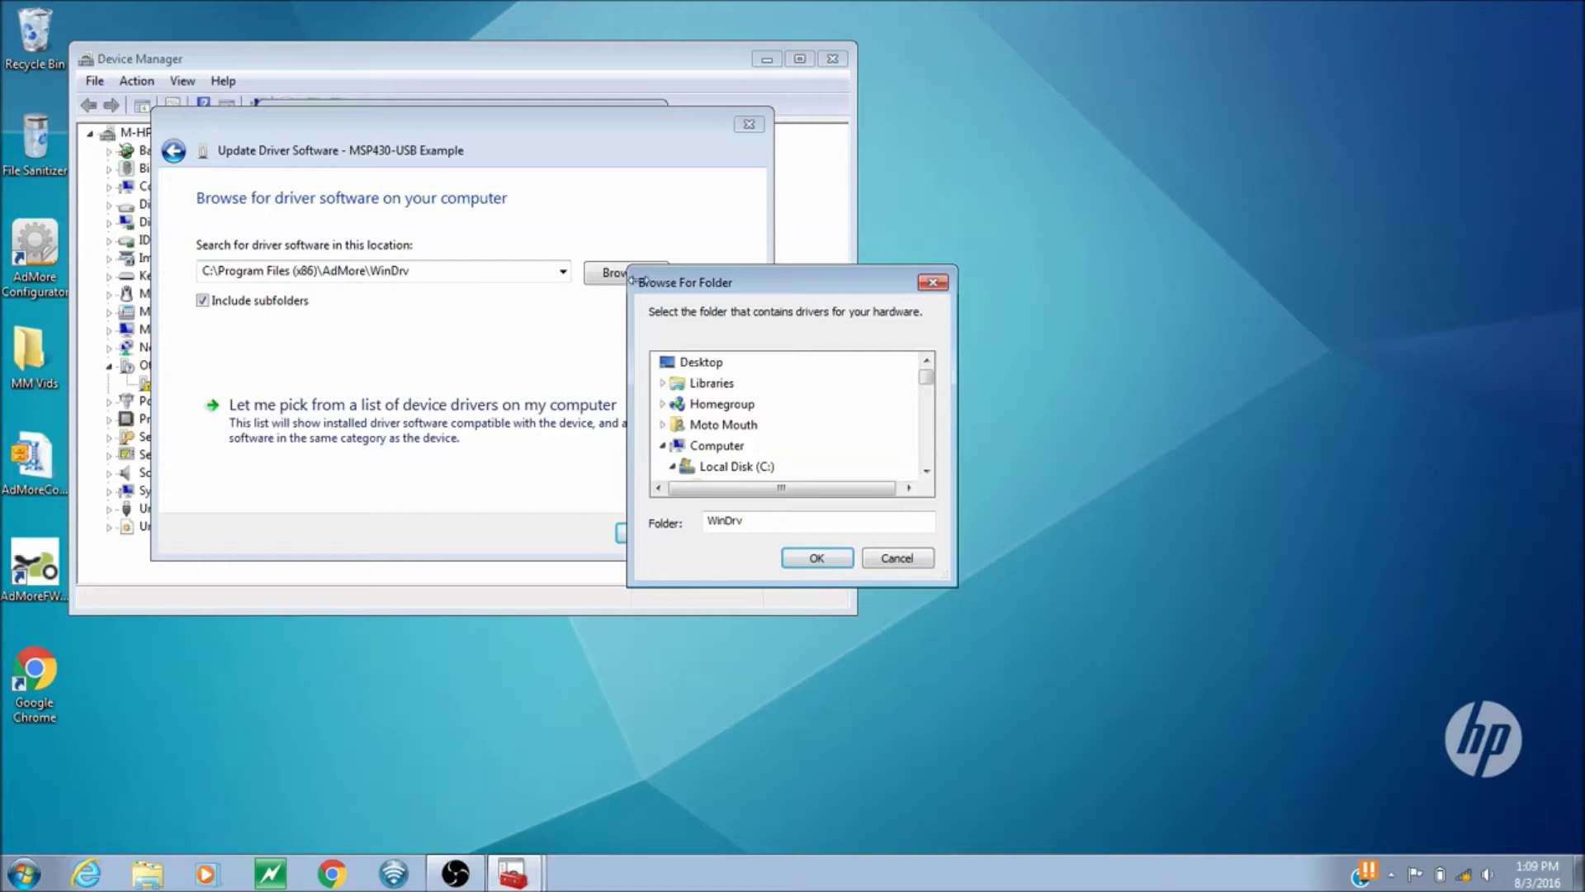
pyautogui.scroll(-2, 926, 430)
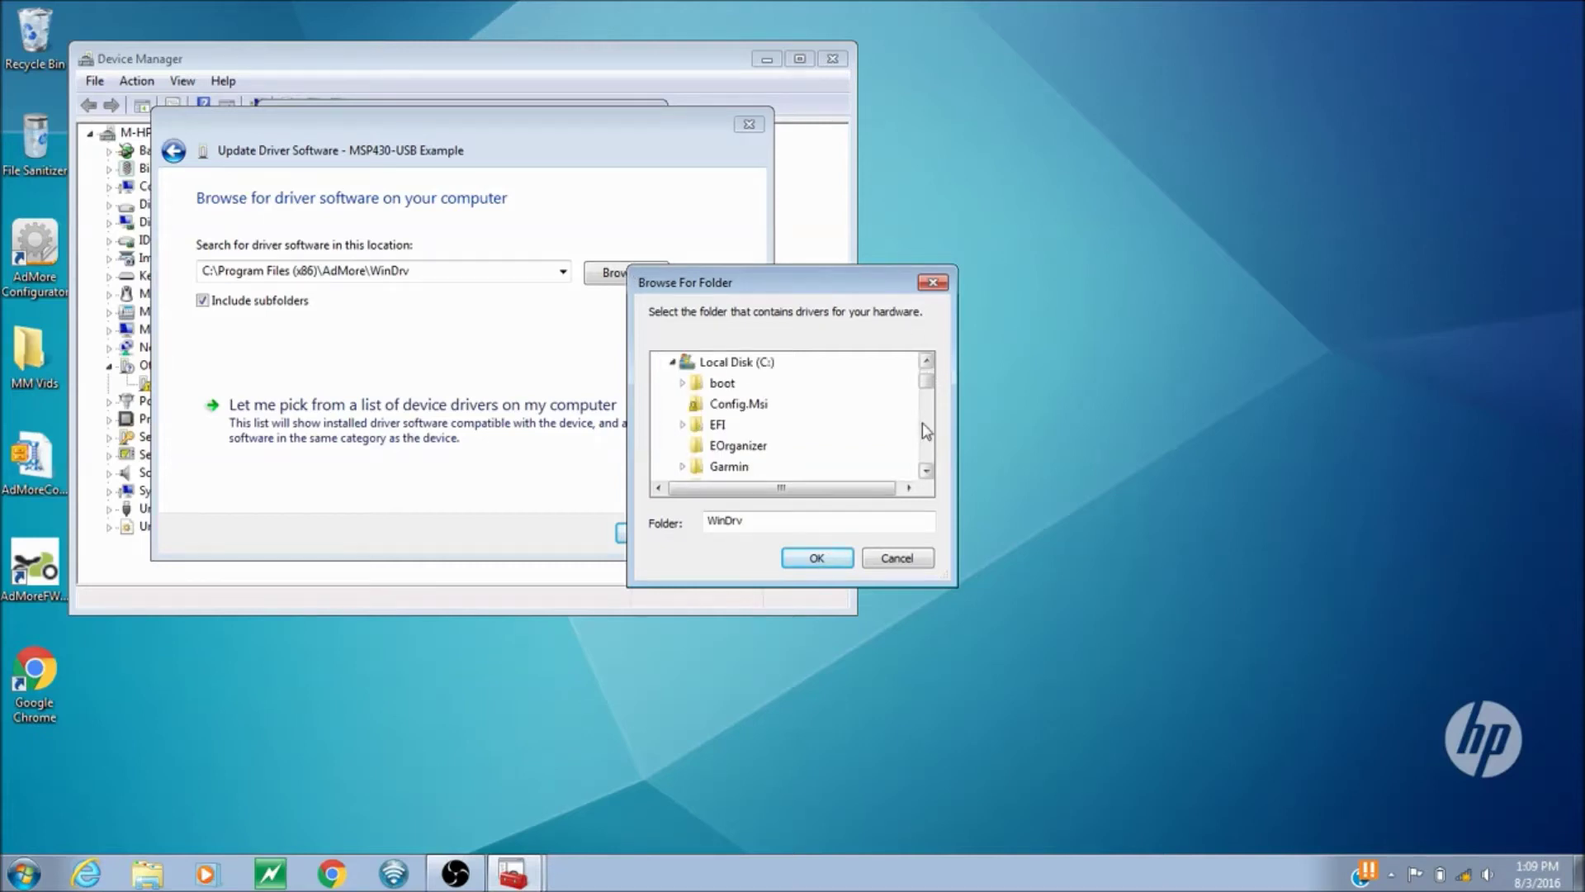
pyautogui.scroll(-2, 926, 430)
pyautogui.scroll(-2, 926, 430)
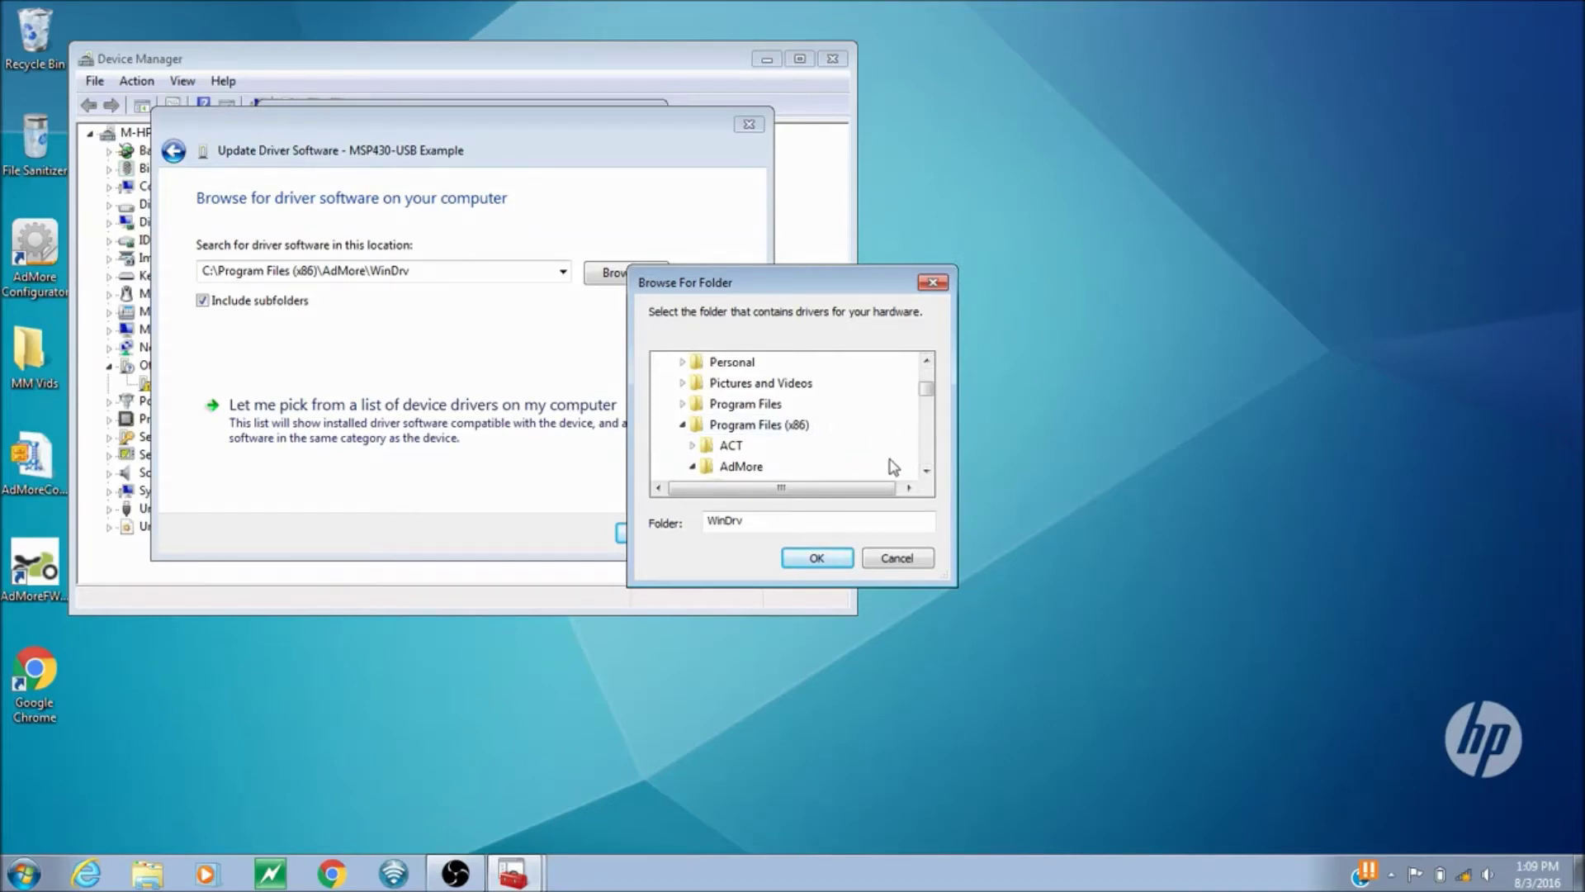
pyautogui.click(928, 471)
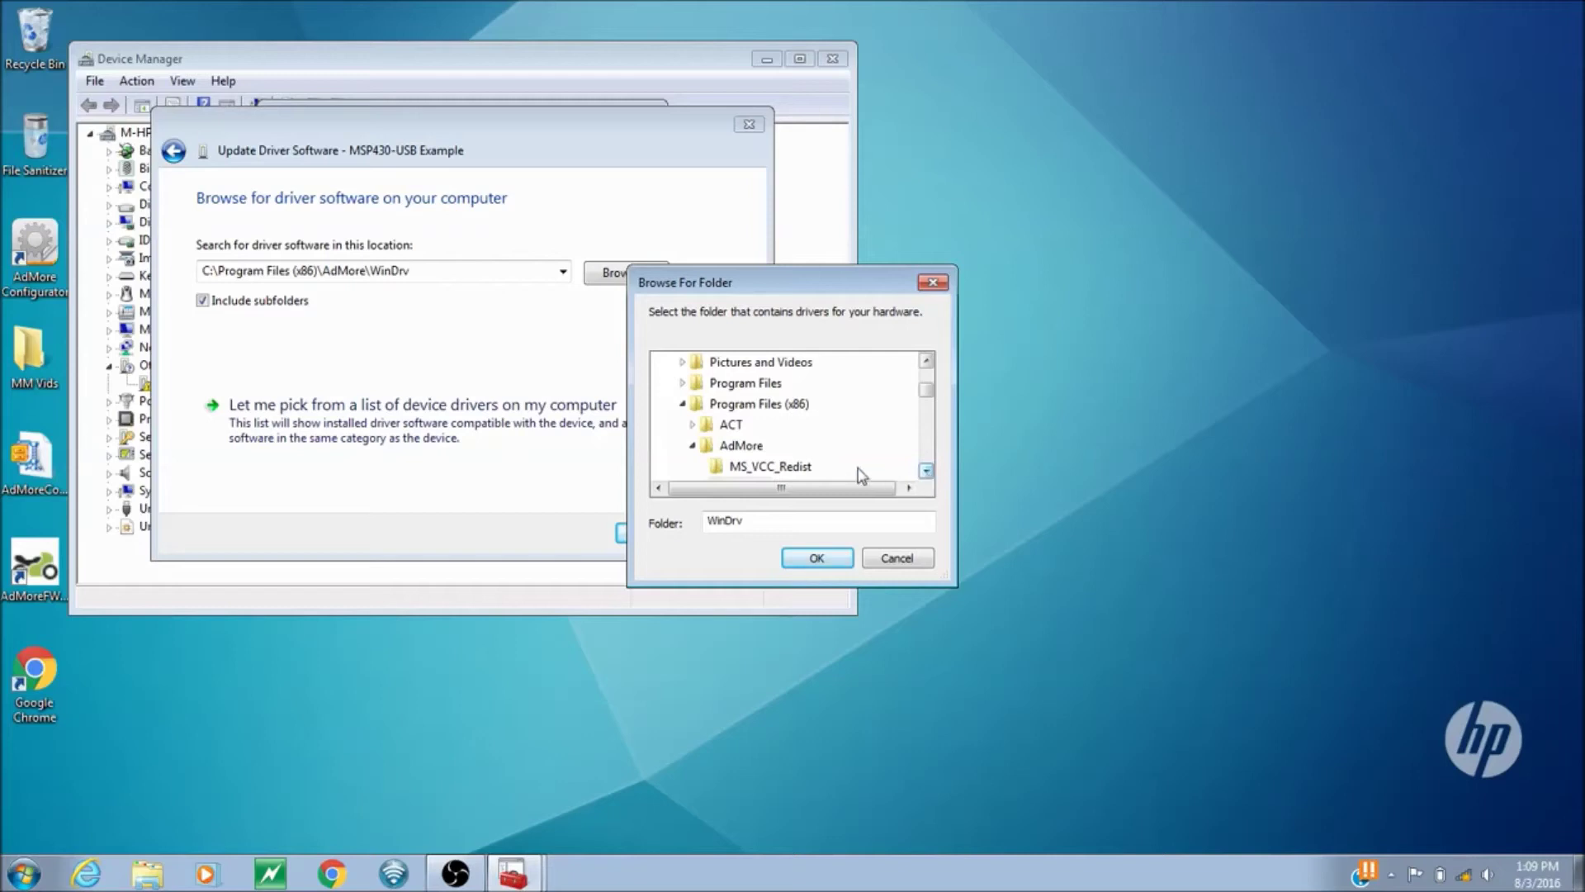
pyautogui.click(926, 472)
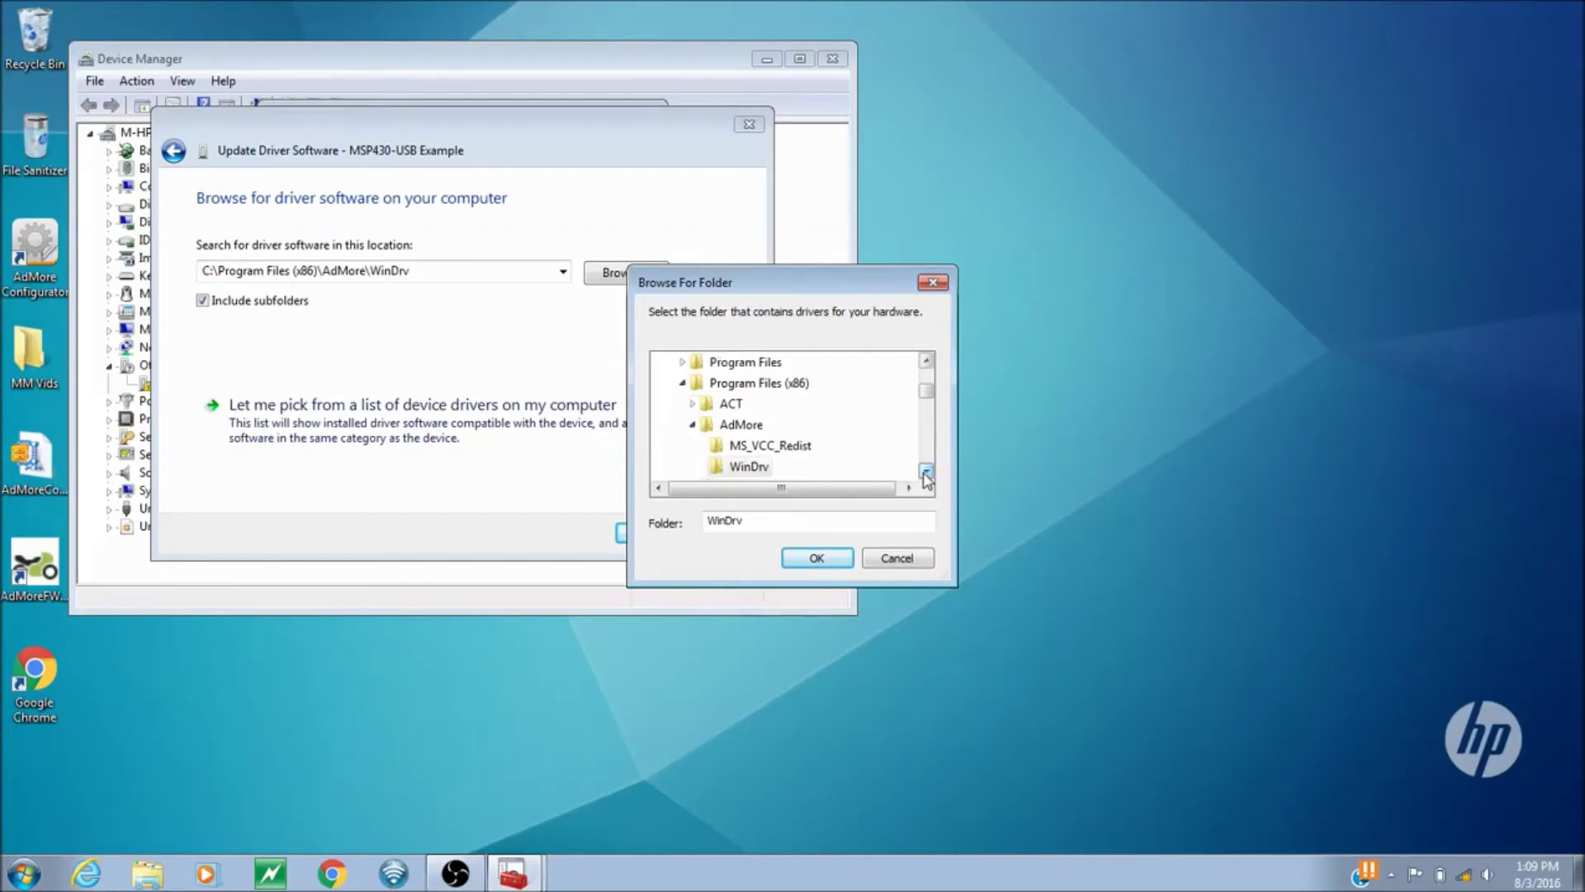
pyautogui.click(926, 472)
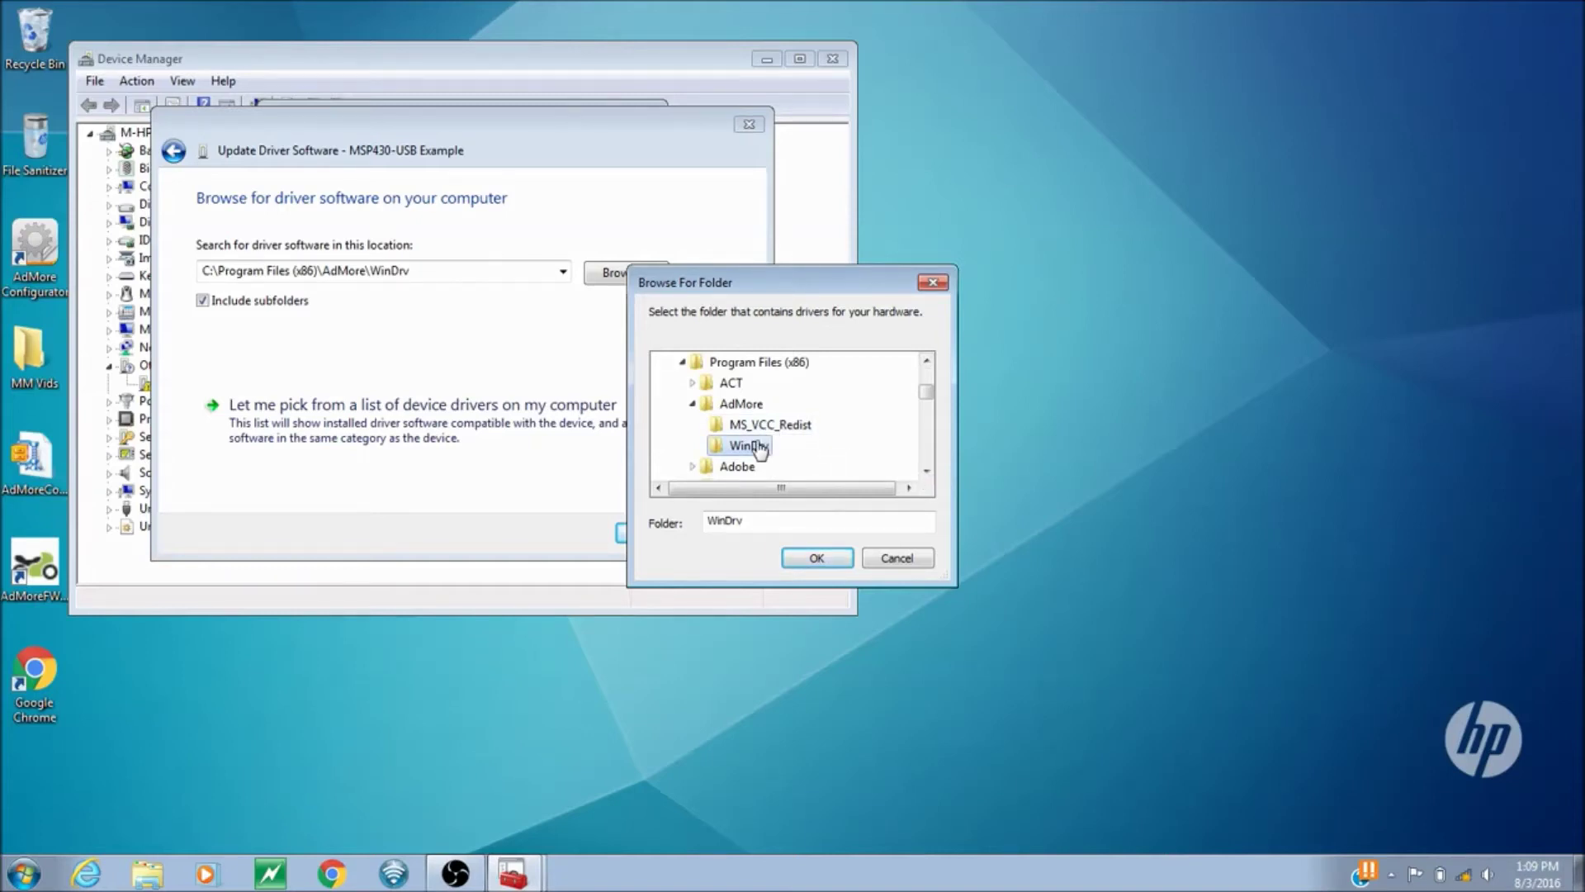
pyautogui.click(818, 559)
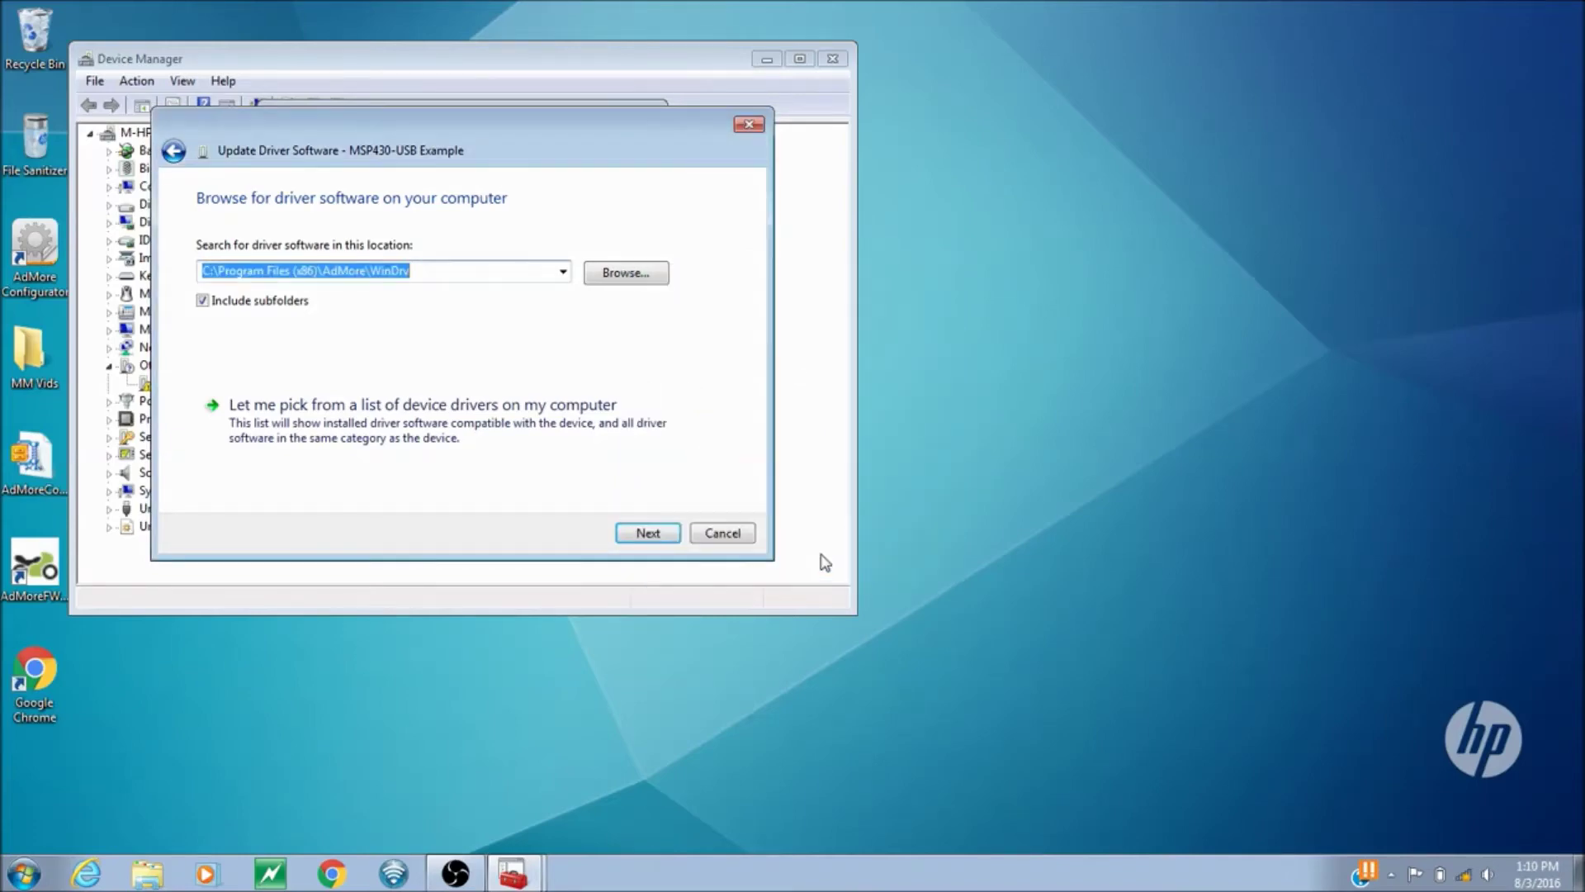
# - Install the unsigned driver anyway as Virtual COM Port (CDC) on COM5, then close Device Manager
pyautogui.click(647, 533)
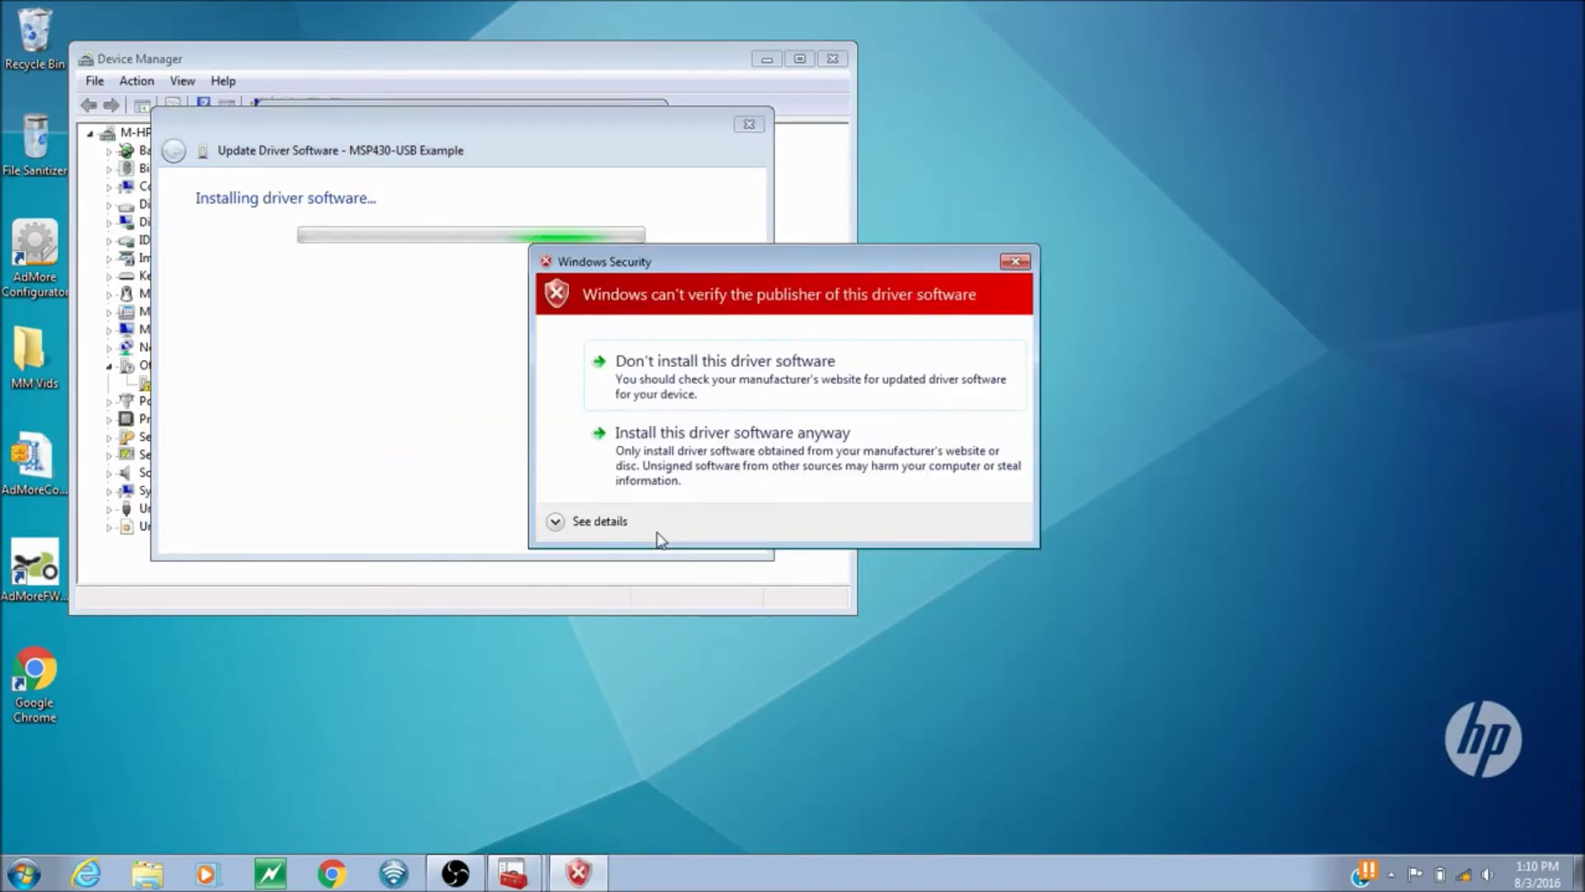
pyautogui.click(699, 463)
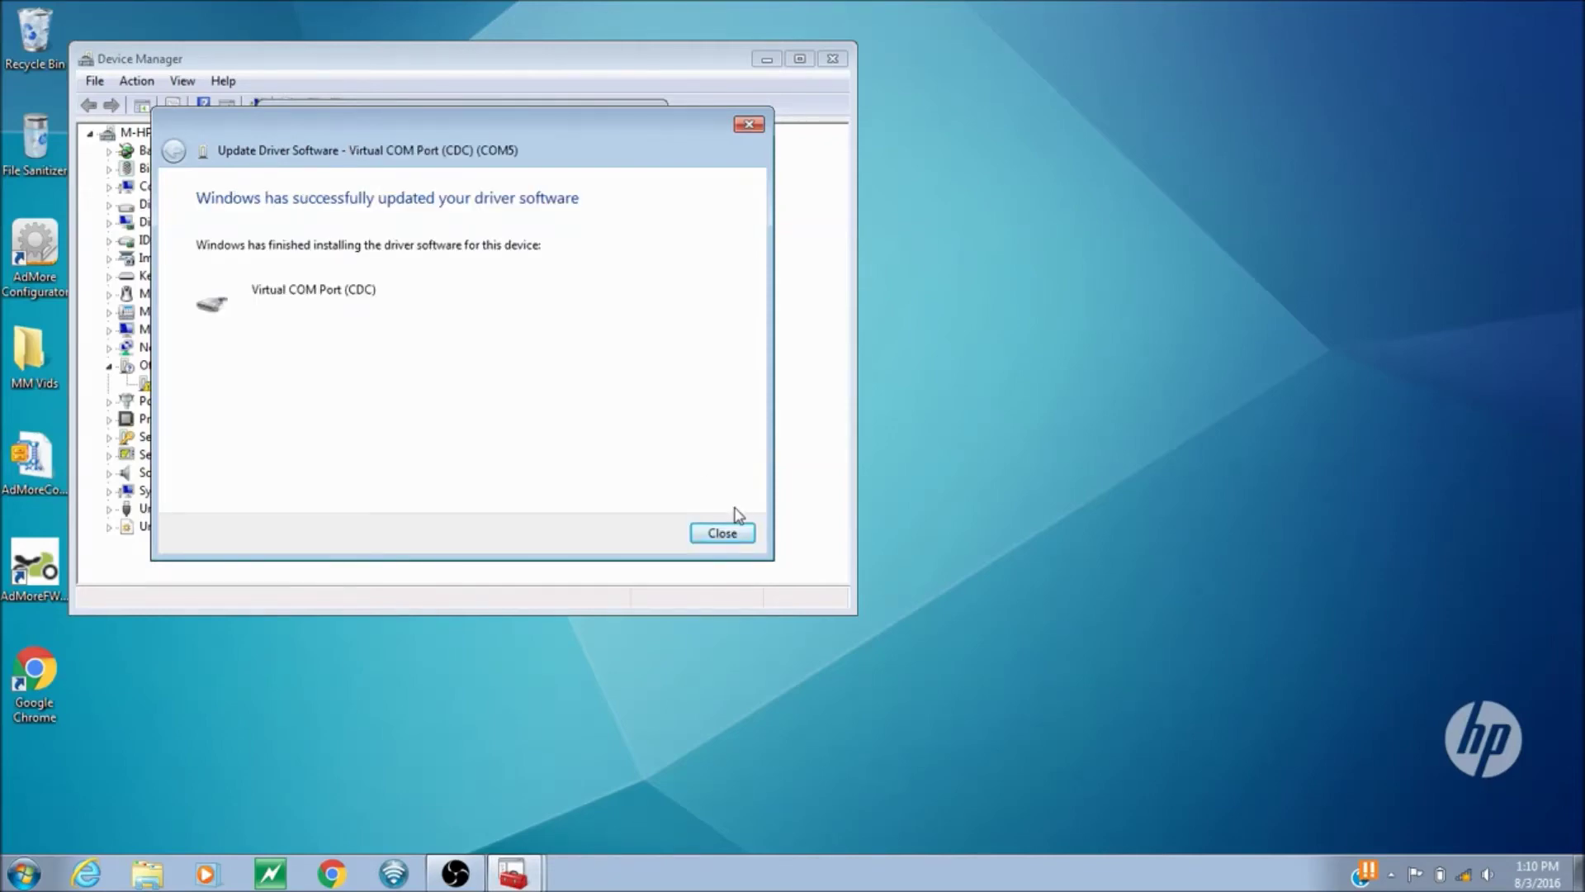
pyautogui.click(722, 534)
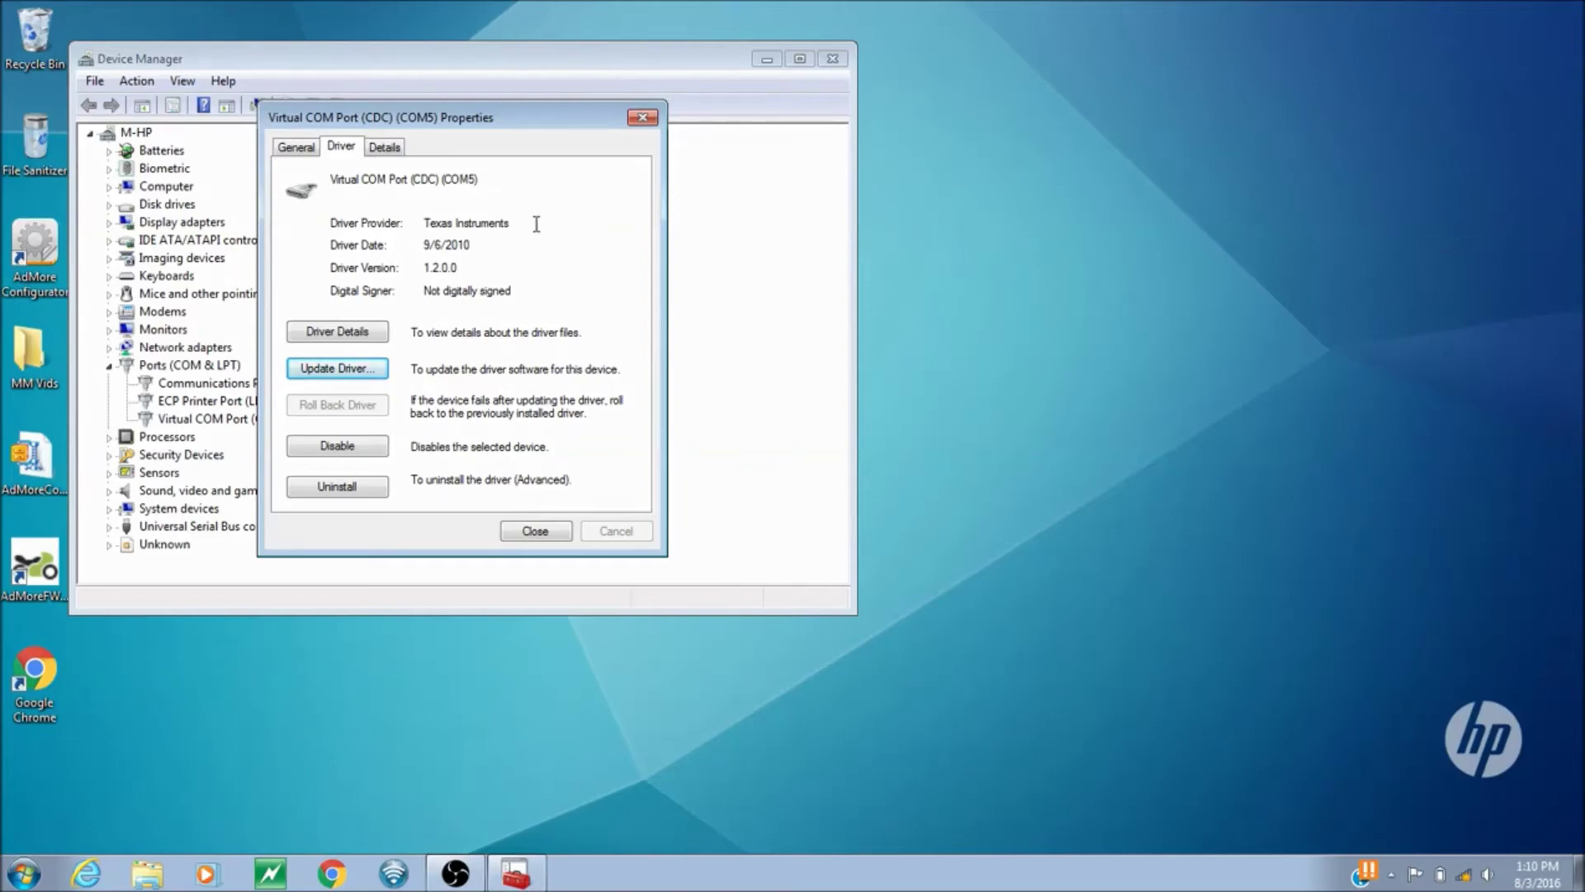
pyautogui.click(533, 532)
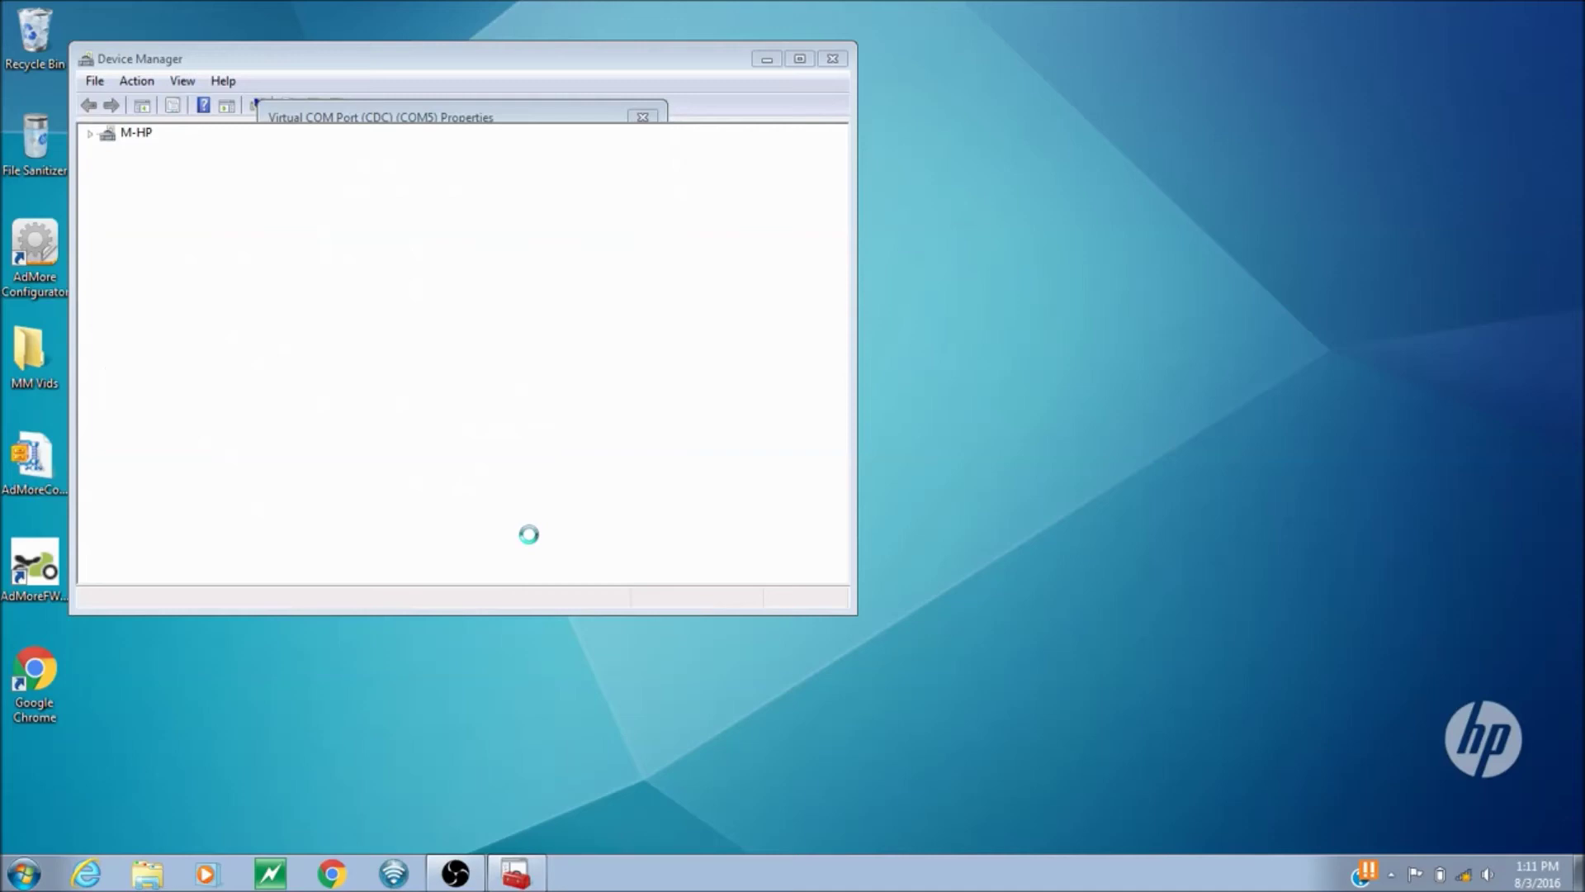
pyautogui.click(844, 61)
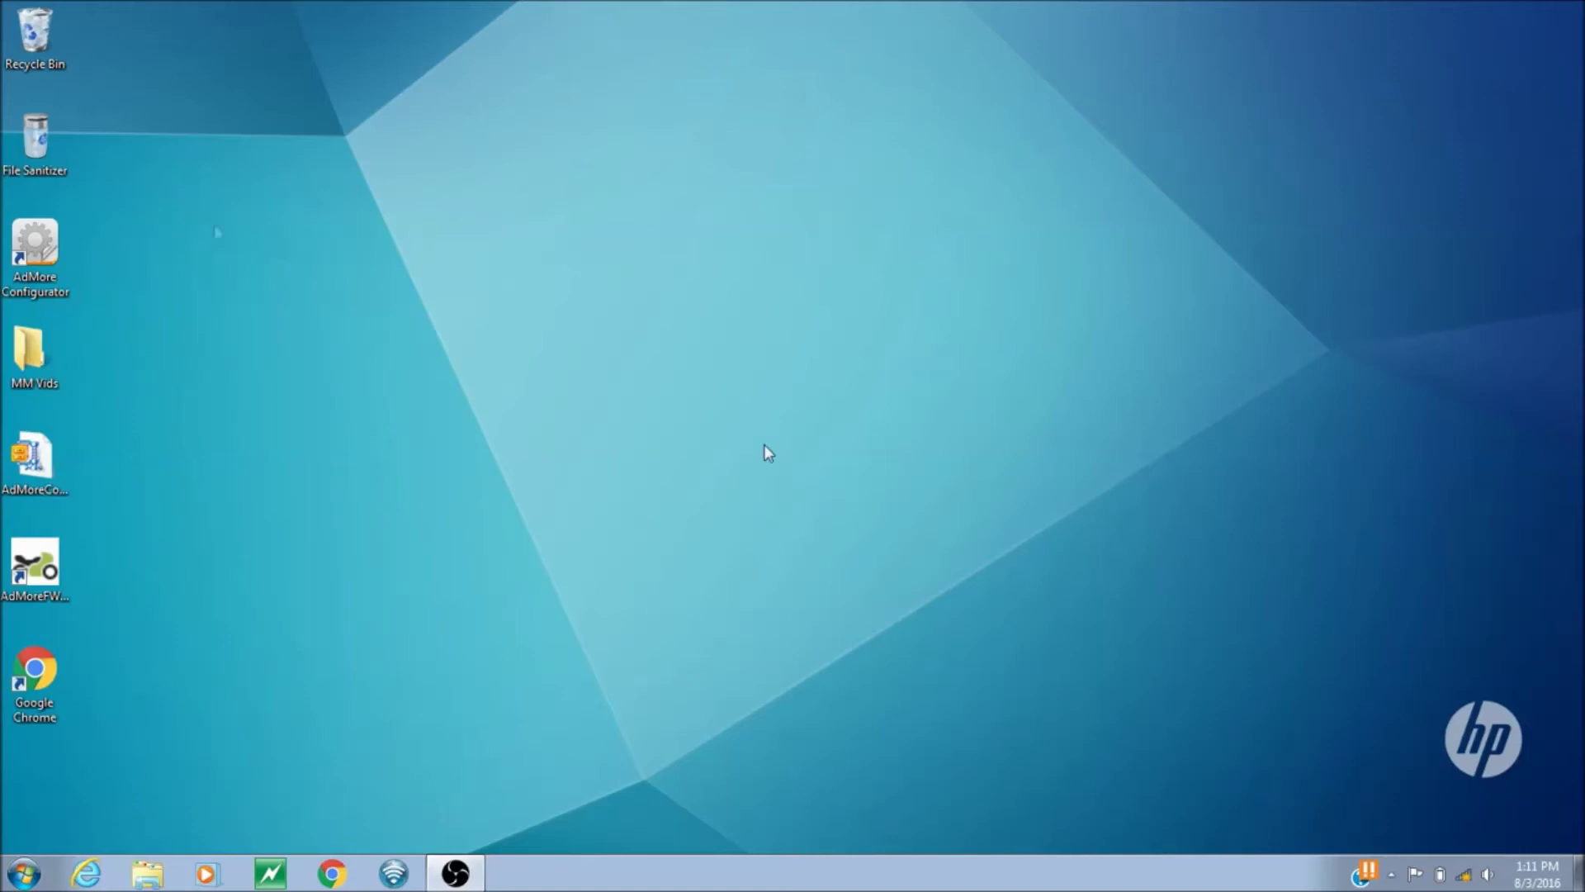
# - Launch AdMore Configurator and set File > Serial line to COM5 to connect
pyautogui.doubleClick(58, 241)
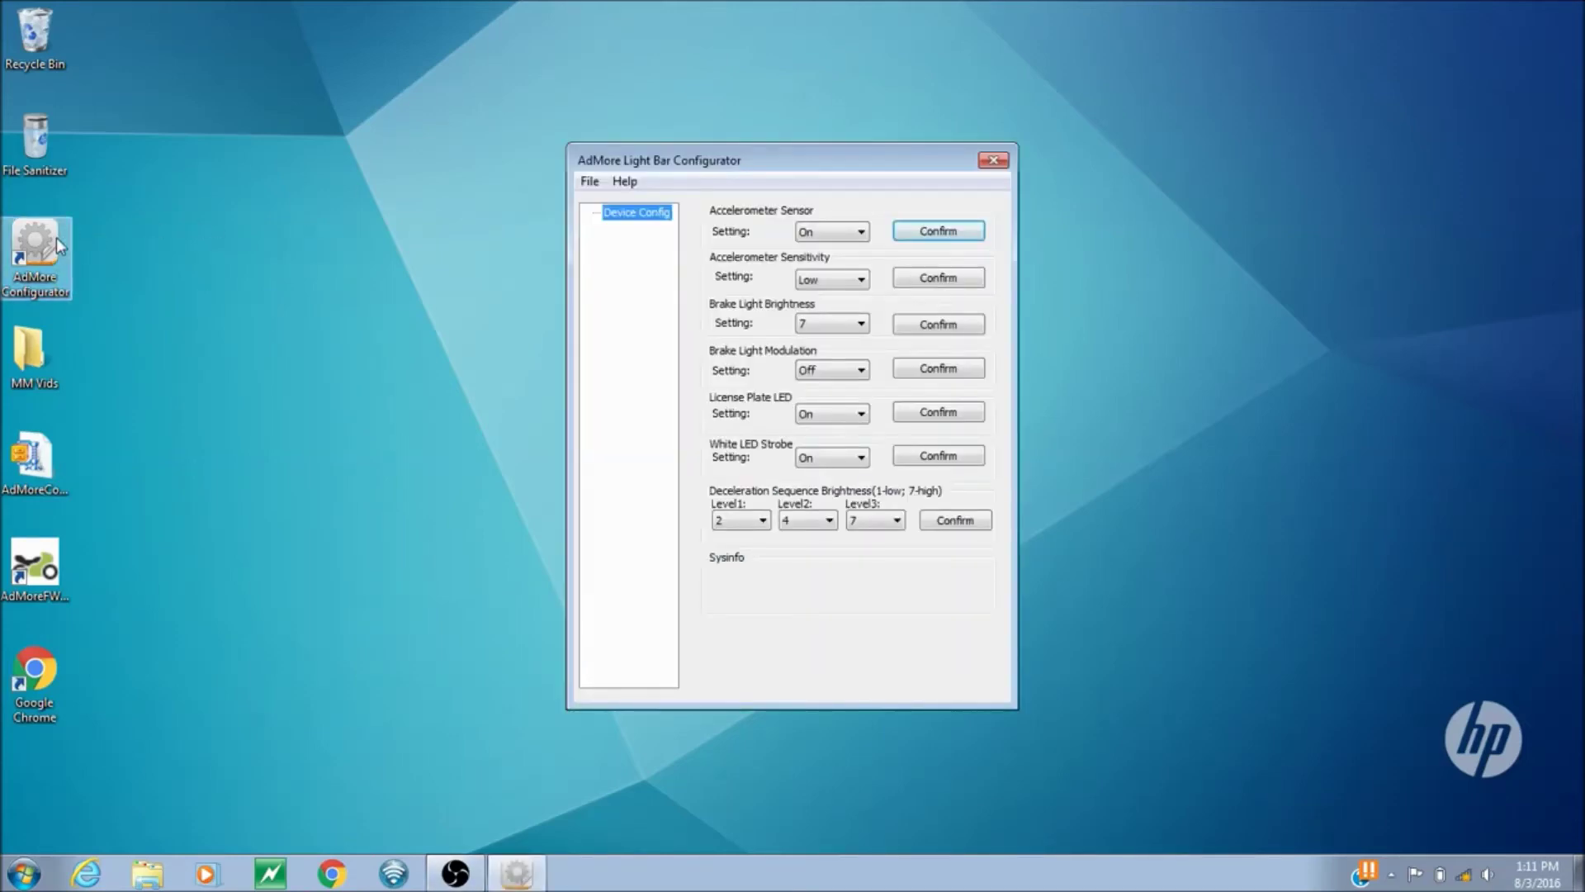
pyautogui.click(588, 182)
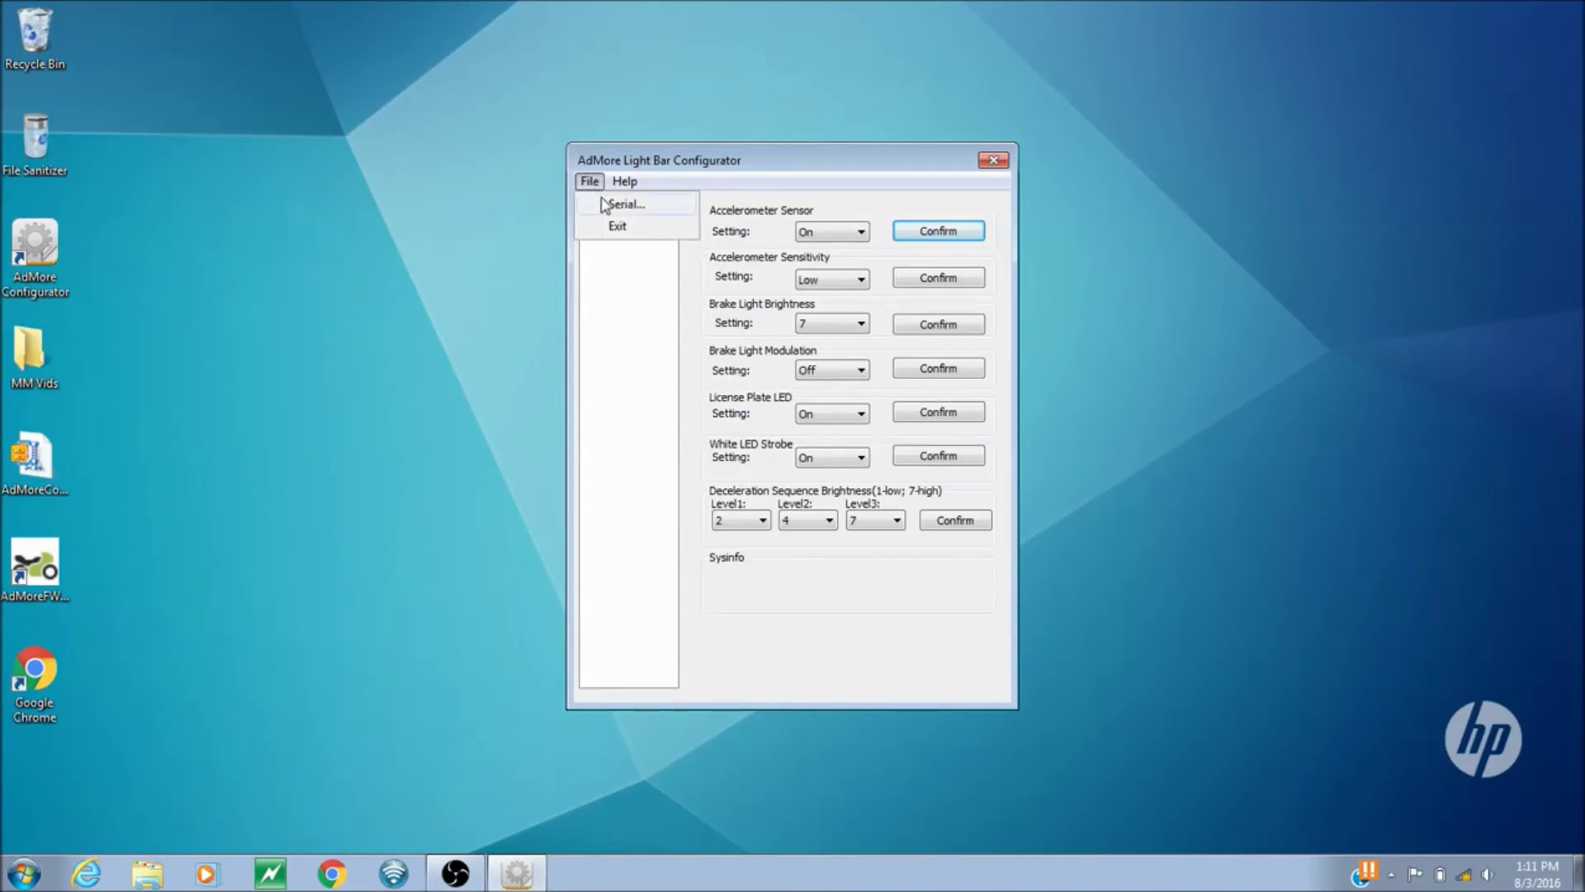
pyautogui.click(607, 207)
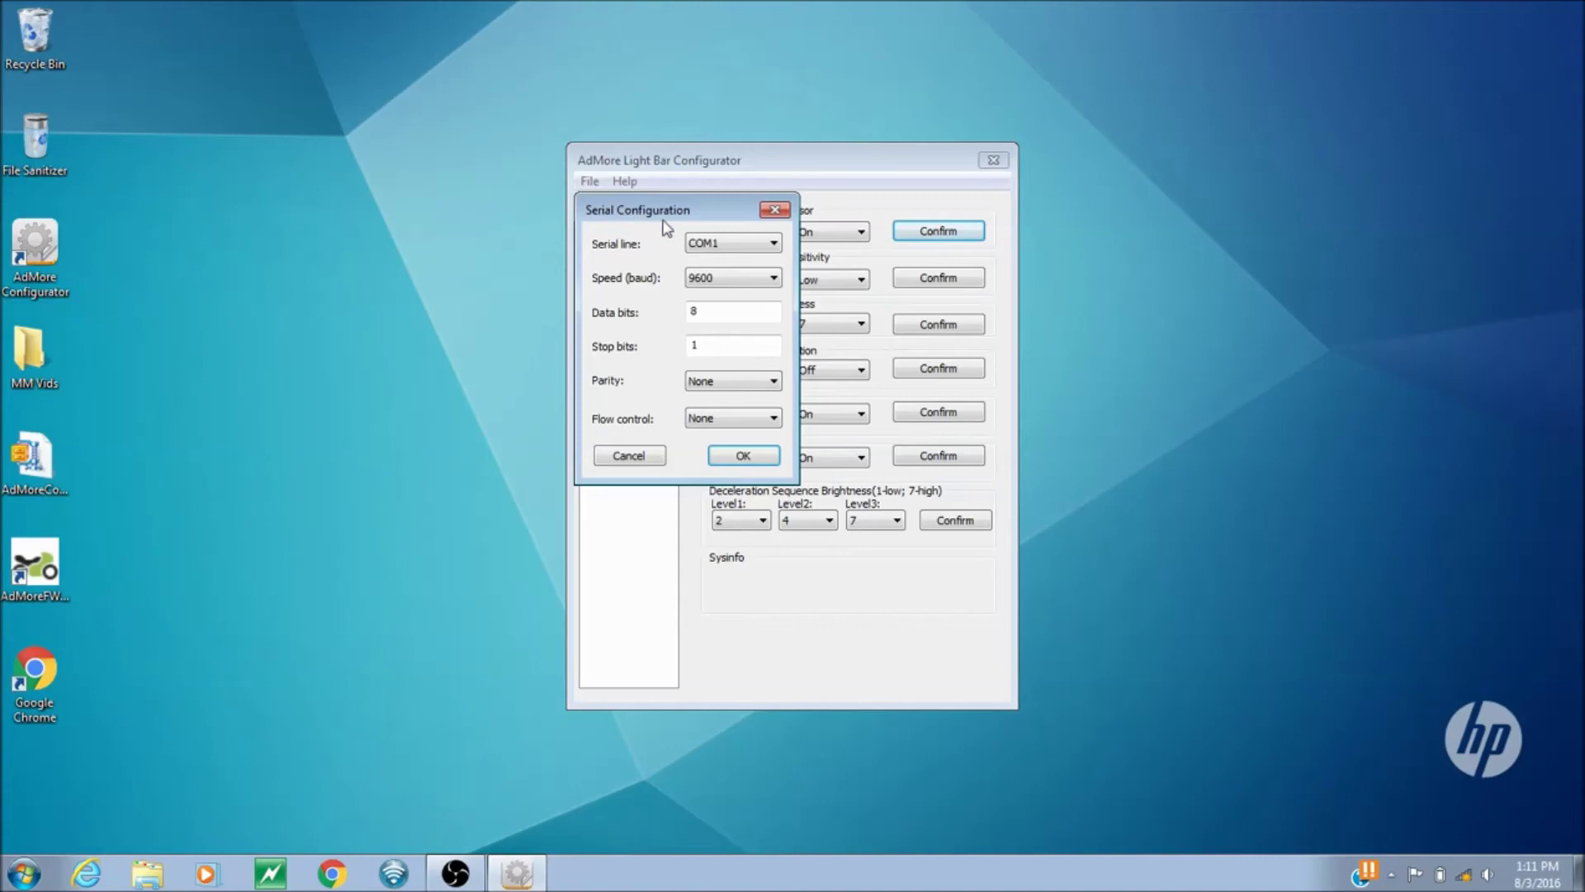
pyautogui.click(774, 244)
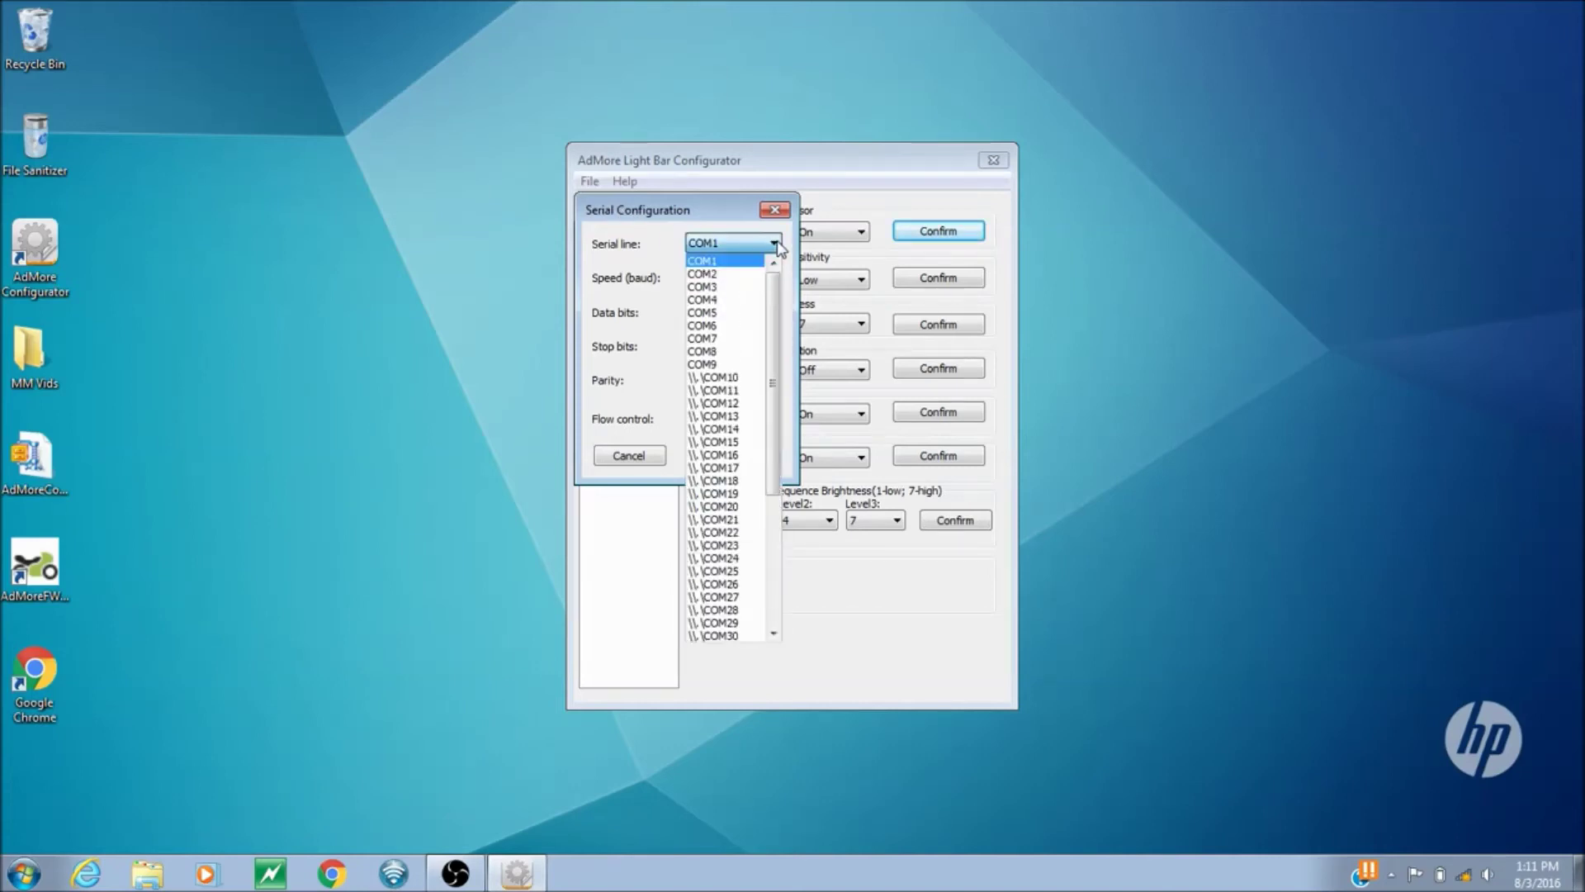
pyautogui.click(721, 313)
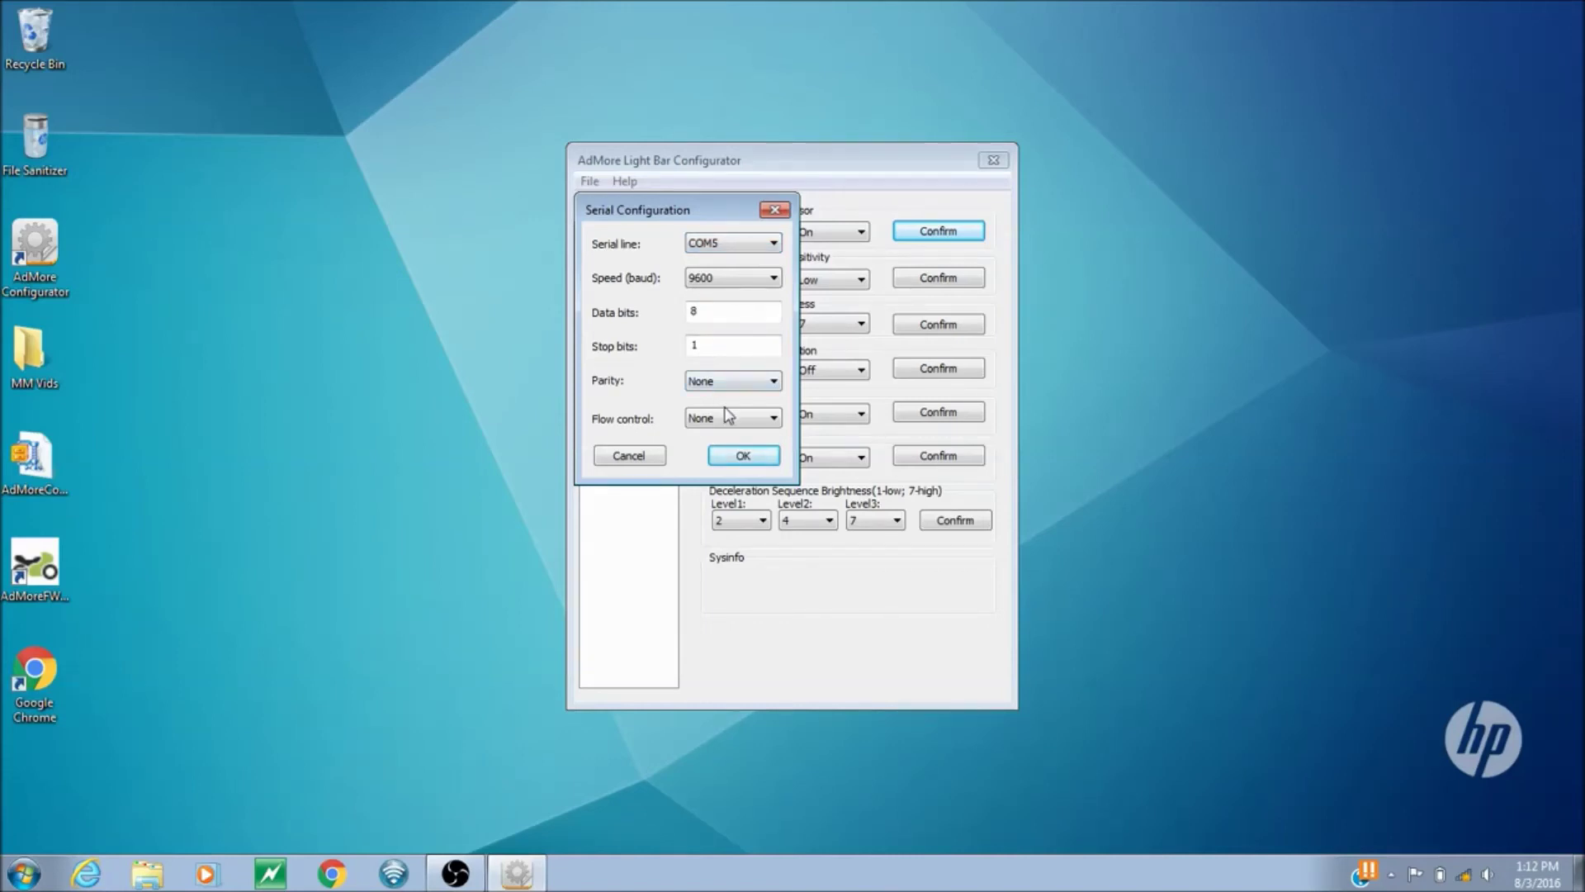
pyautogui.click(743, 457)
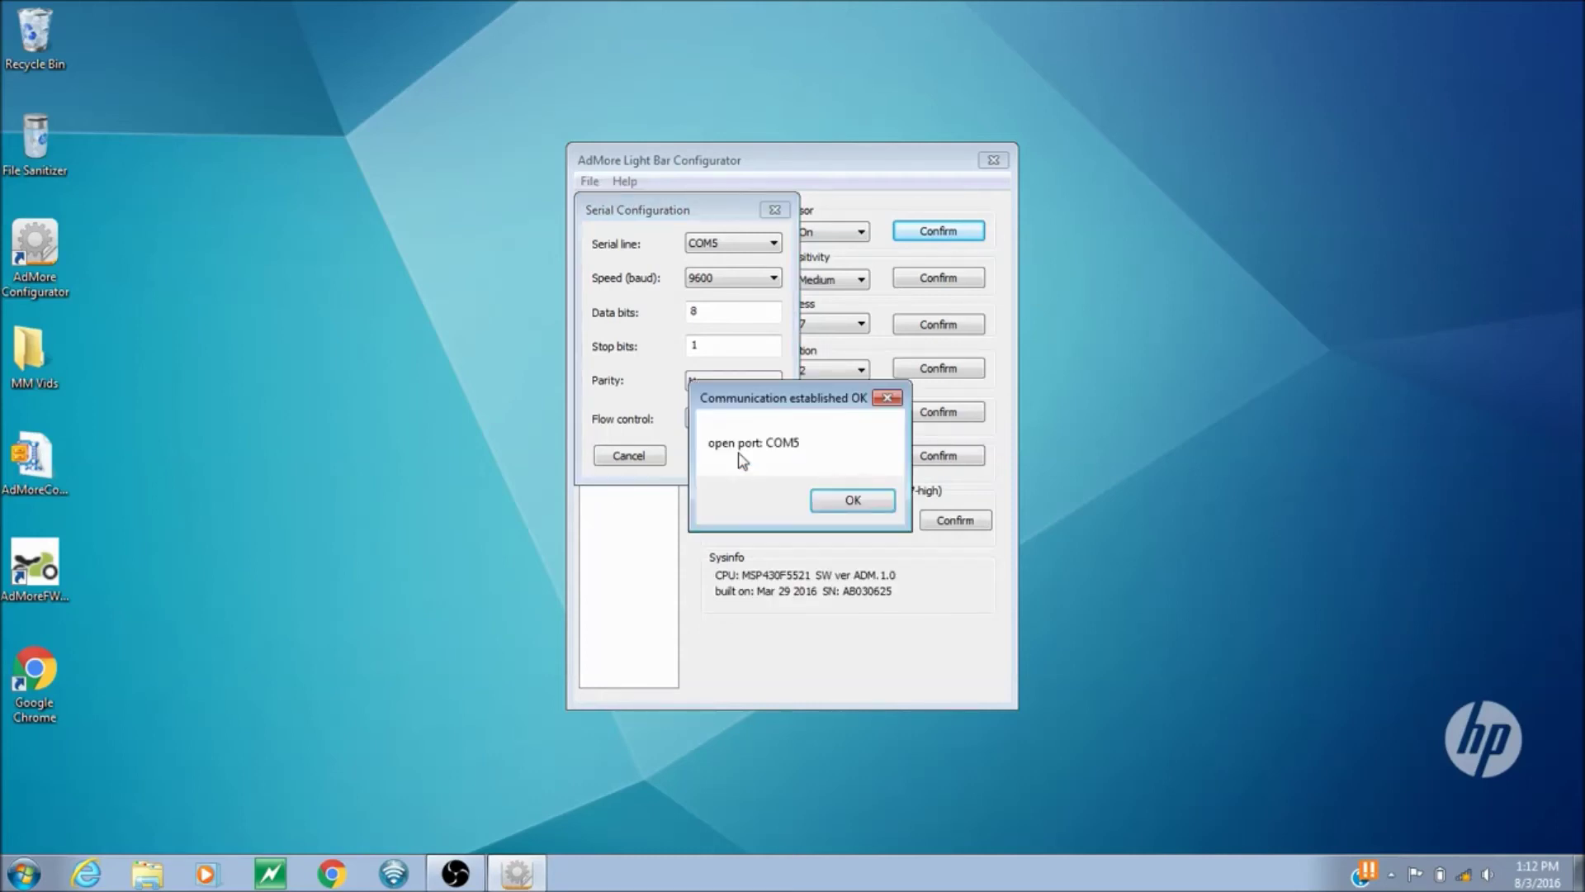
pyautogui.click(825, 502)
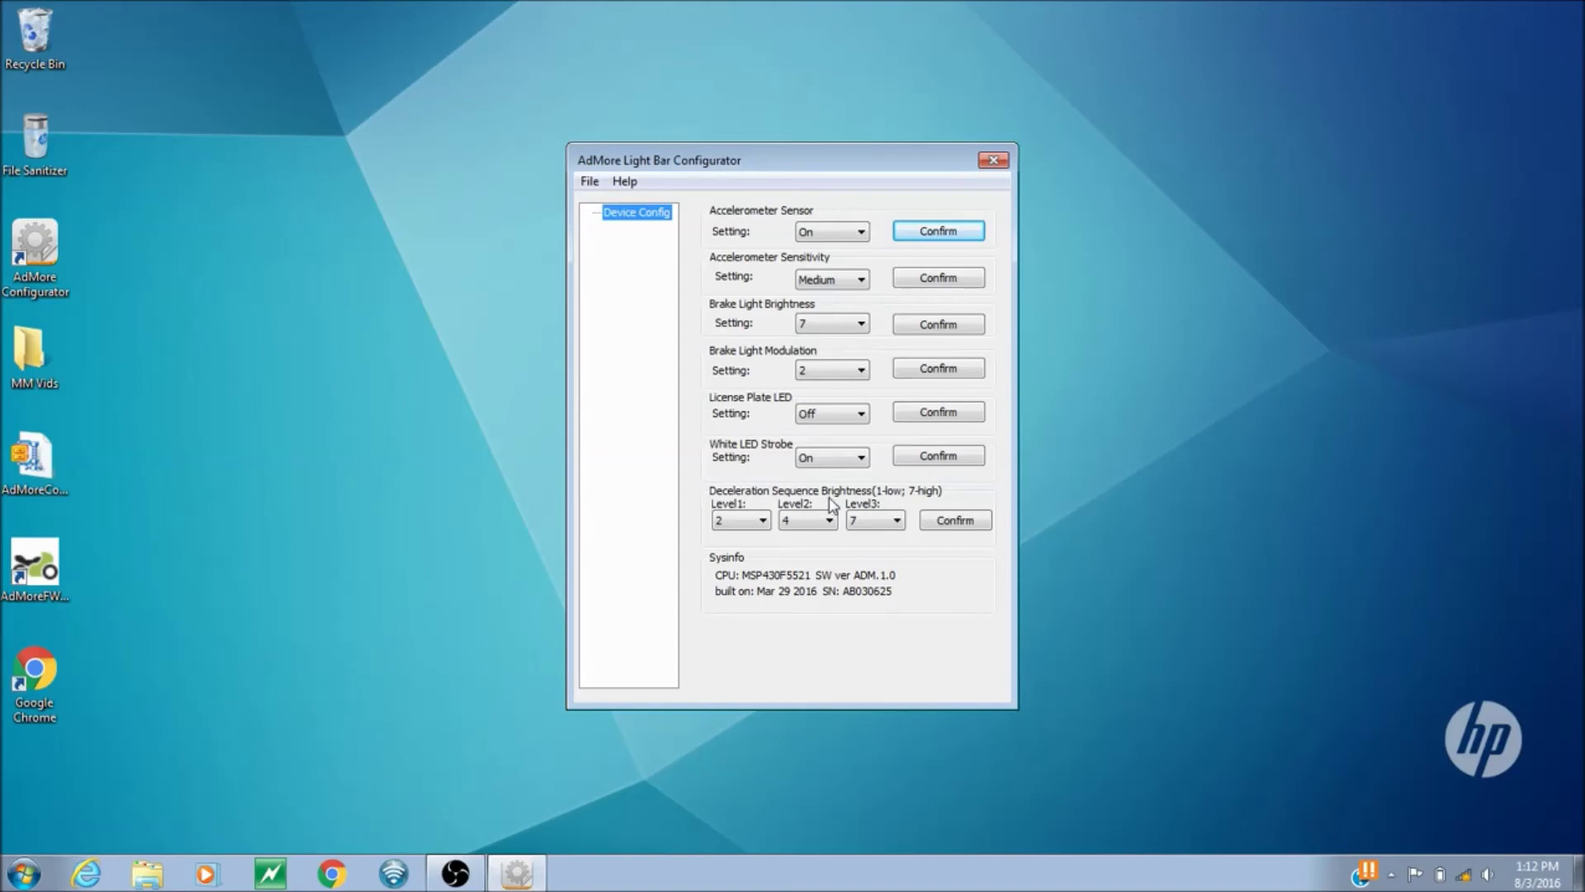